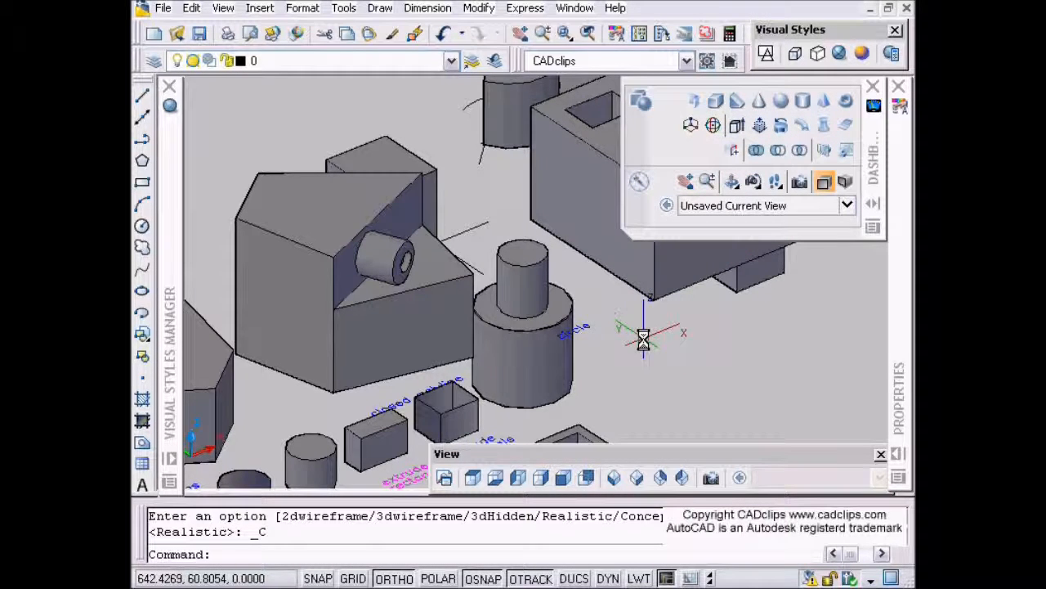
middle_click_drag(638, 335, 561, 304)
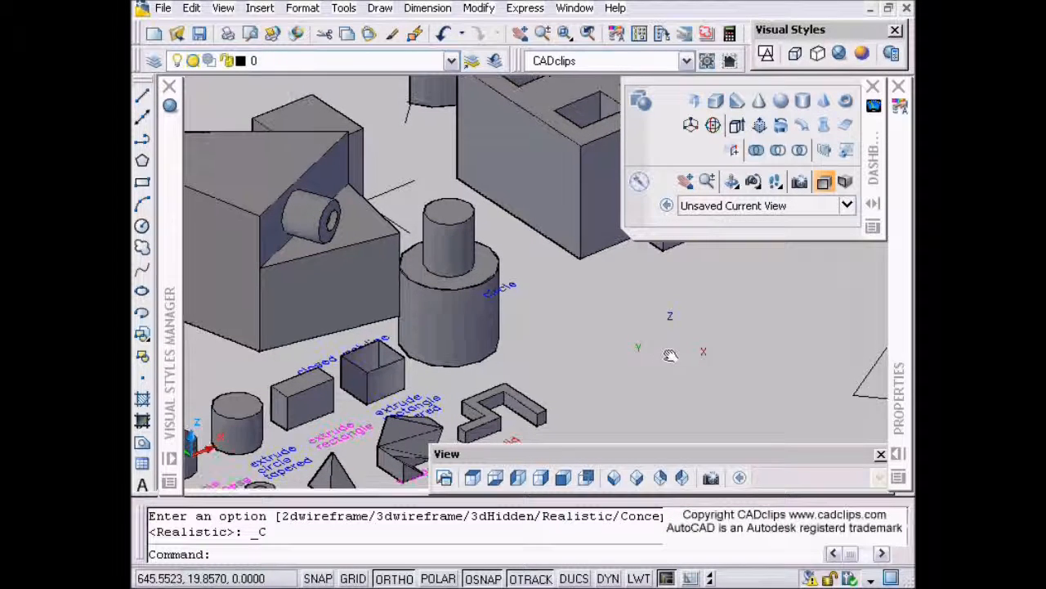
middle_click_drag(664, 356, 701, 357)
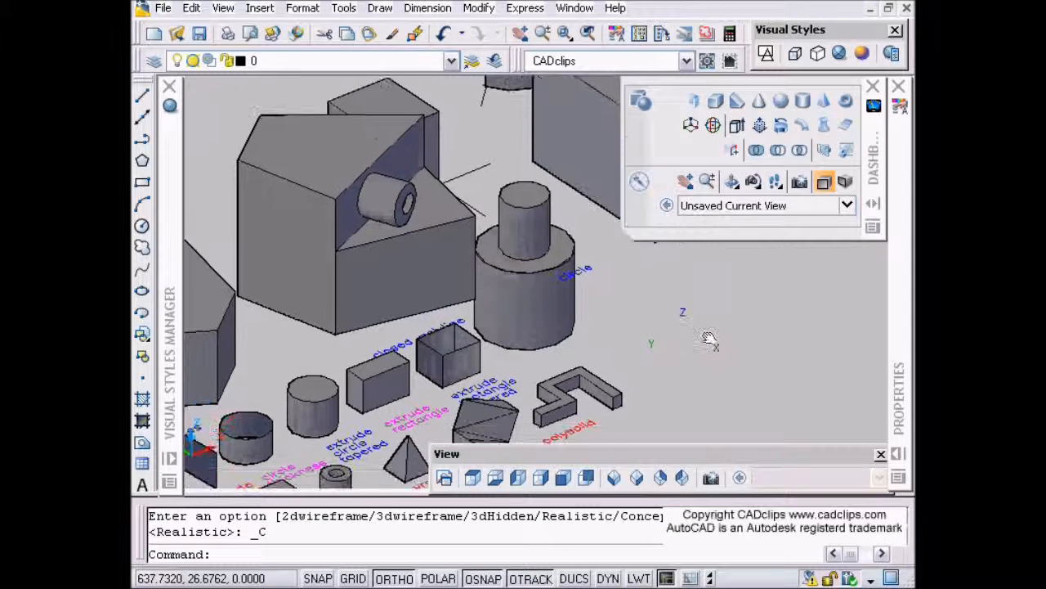
middle_click_drag(661, 357, 677, 348)
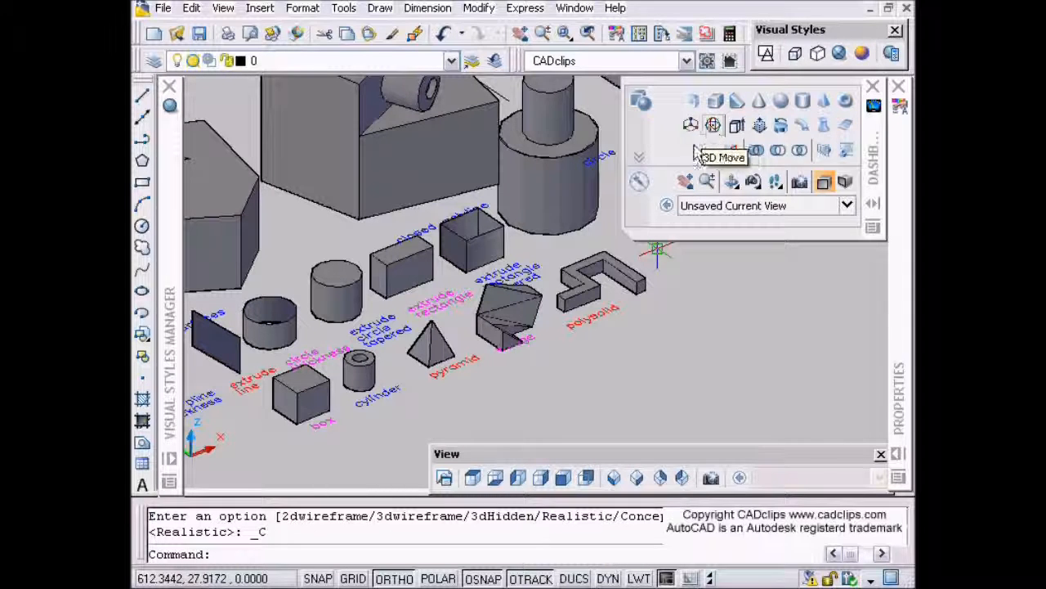
left_click(691, 126)
middle_click_drag(552, 350, 575, 379)
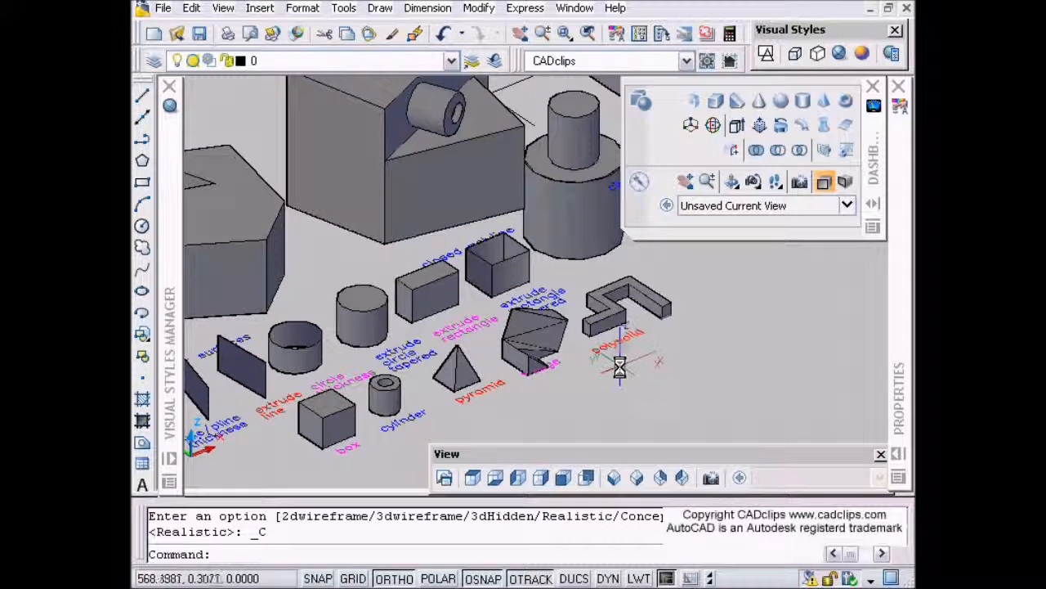
left_click(713, 125)
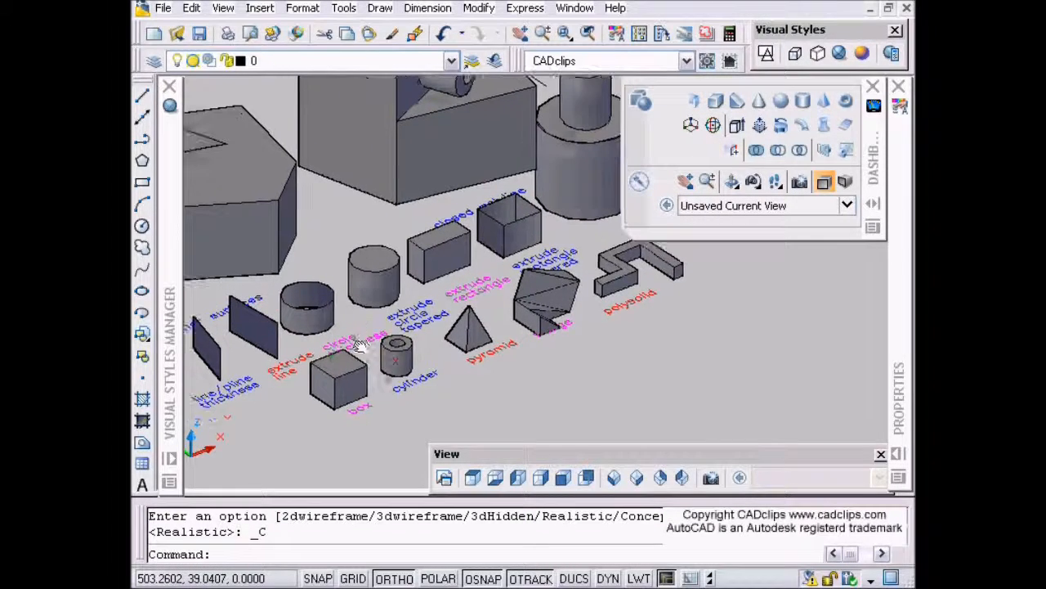
scroll(344, 402, "up", 3)
middle_click_drag(561, 267, 414, 335)
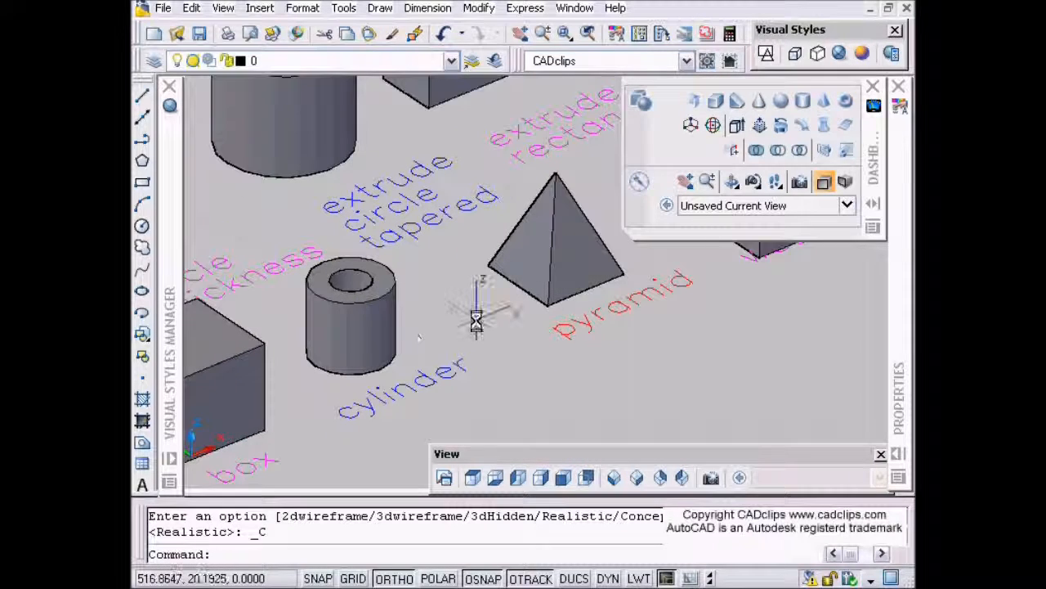
middle_click_drag(480, 386, 457, 389)
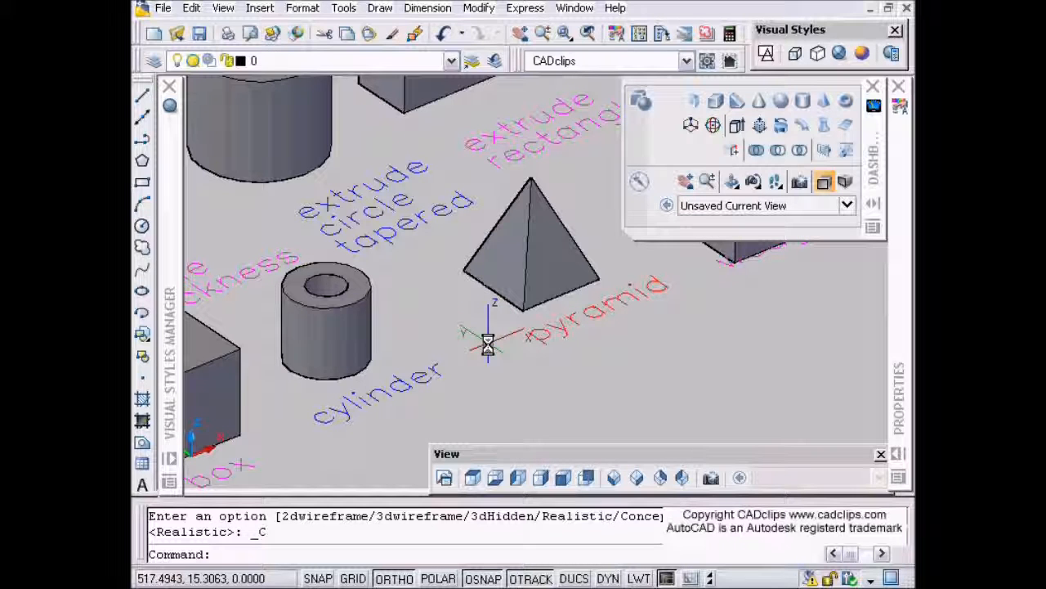
middle_click_drag(497, 334, 519, 368)
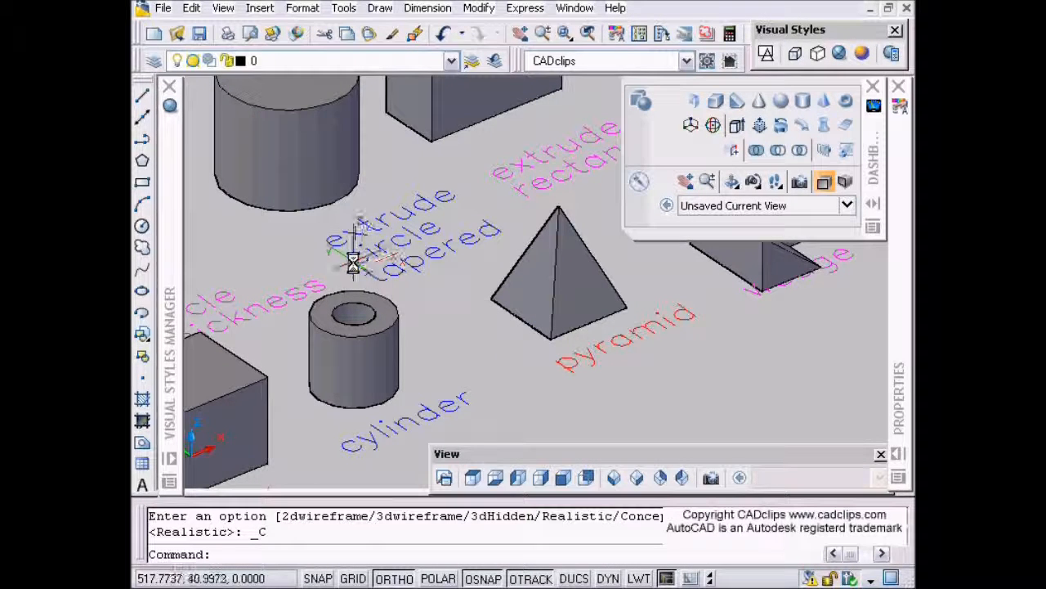
Step: Start 3D Rotate on the pyramid, with its apex as the base point and the X axis as the rotation axis
middle_click_drag(401, 281, 269, 328)
scroll(435, 299, "up", 2)
middle_click_drag(510, 301, 463, 262)
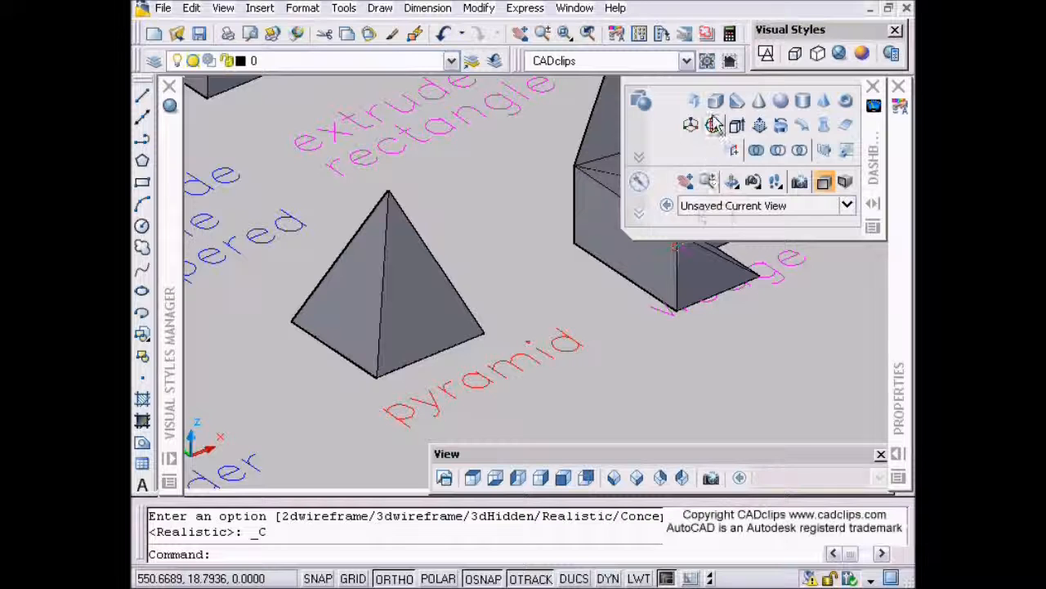
left_click(714, 127)
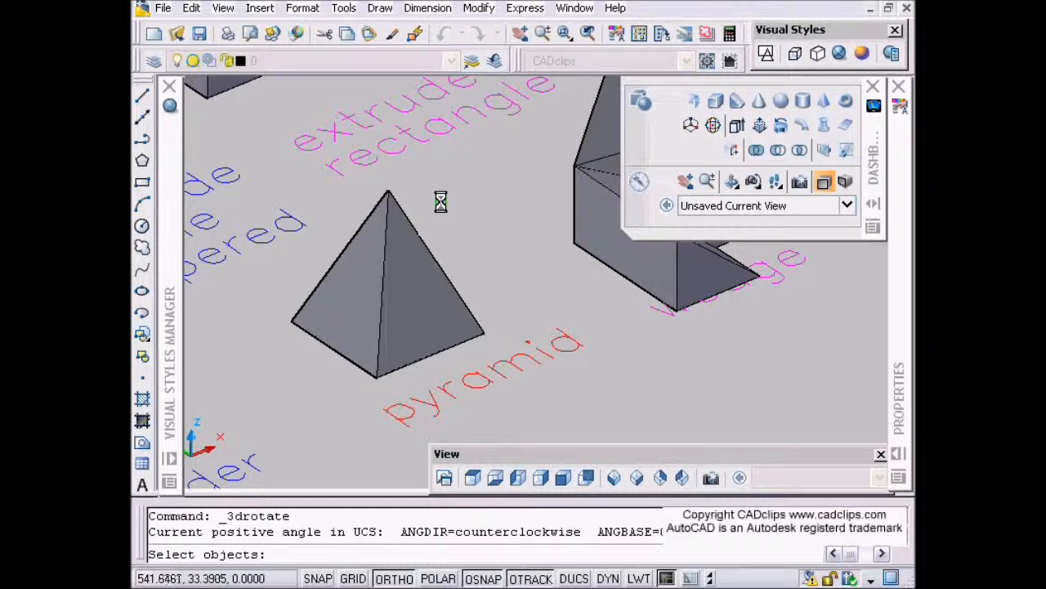
left_click(396, 204)
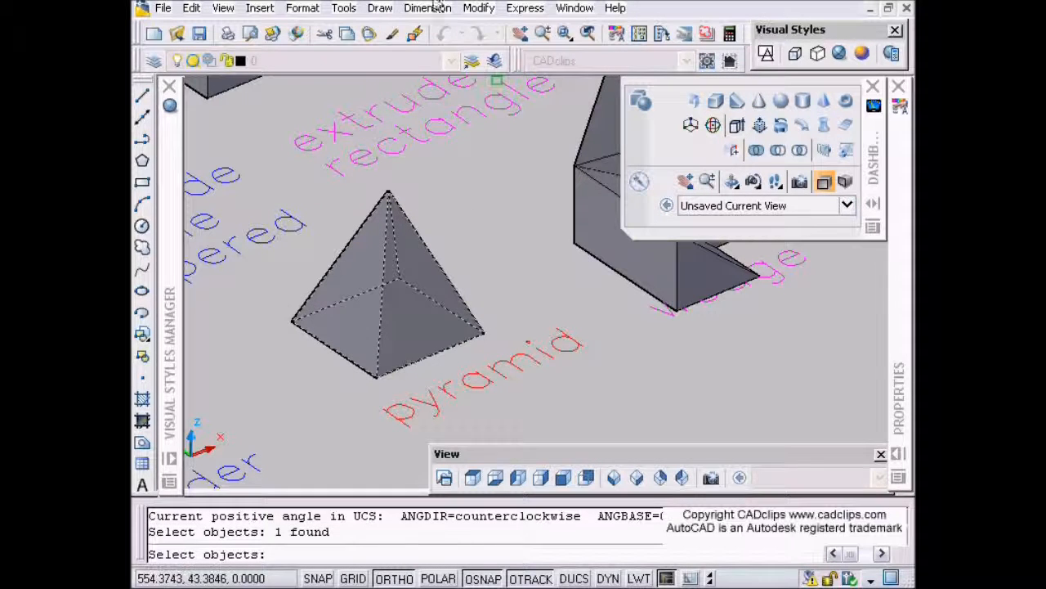
middle_click_drag(577, 298, 449, 356)
scroll(450, 319, "down", 3)
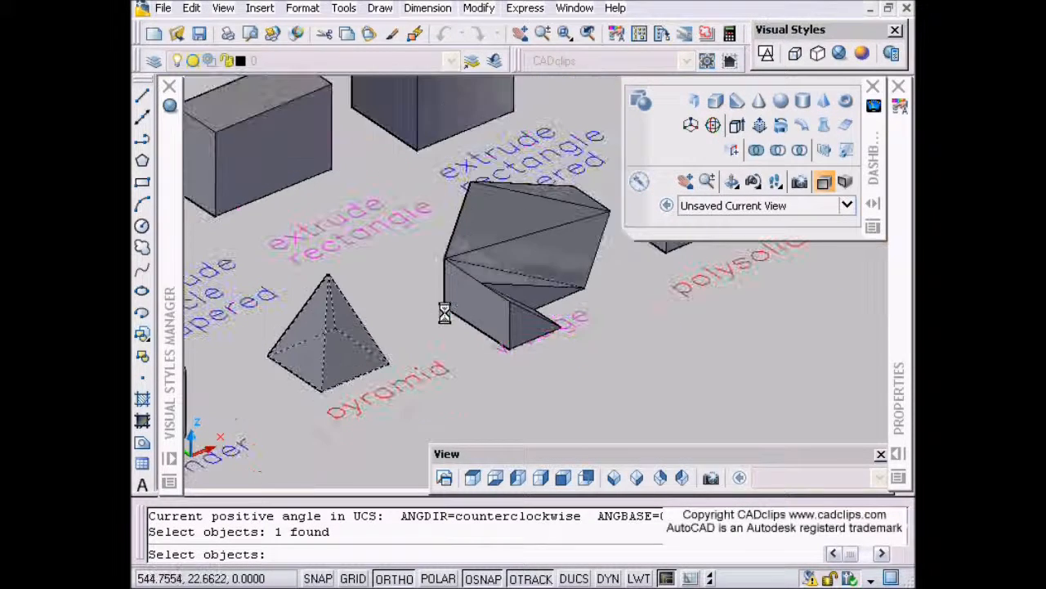
scroll(455, 270, "up", 5)
key("Return")
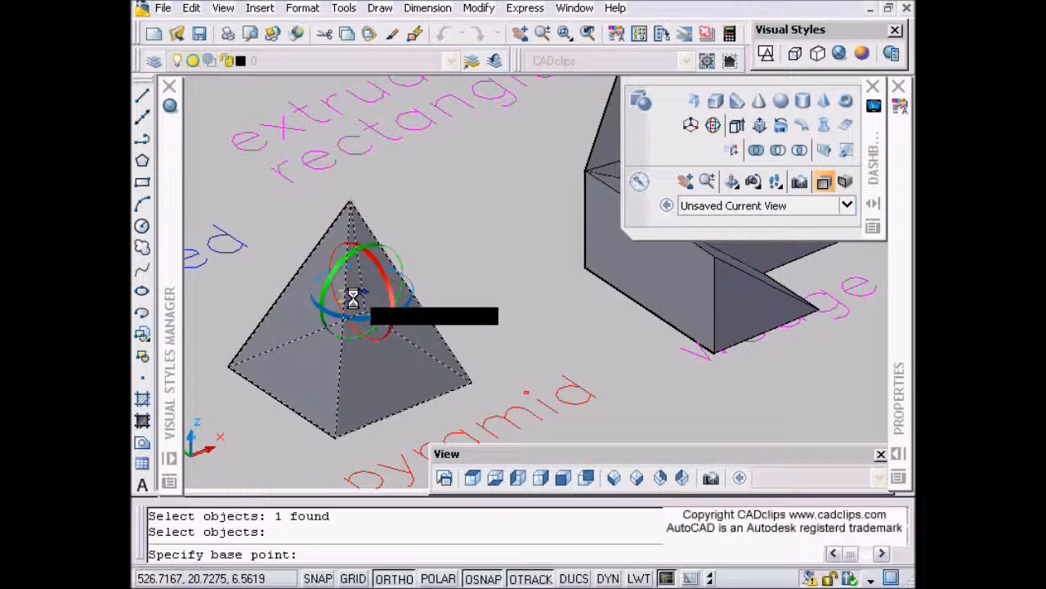
left_click(358, 193)
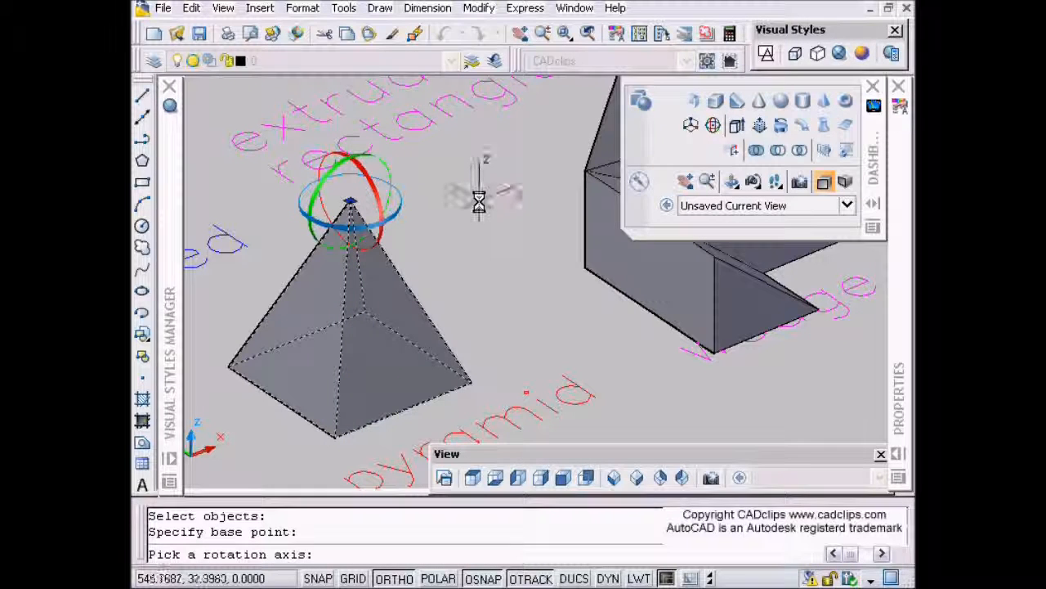
left_click(370, 189)
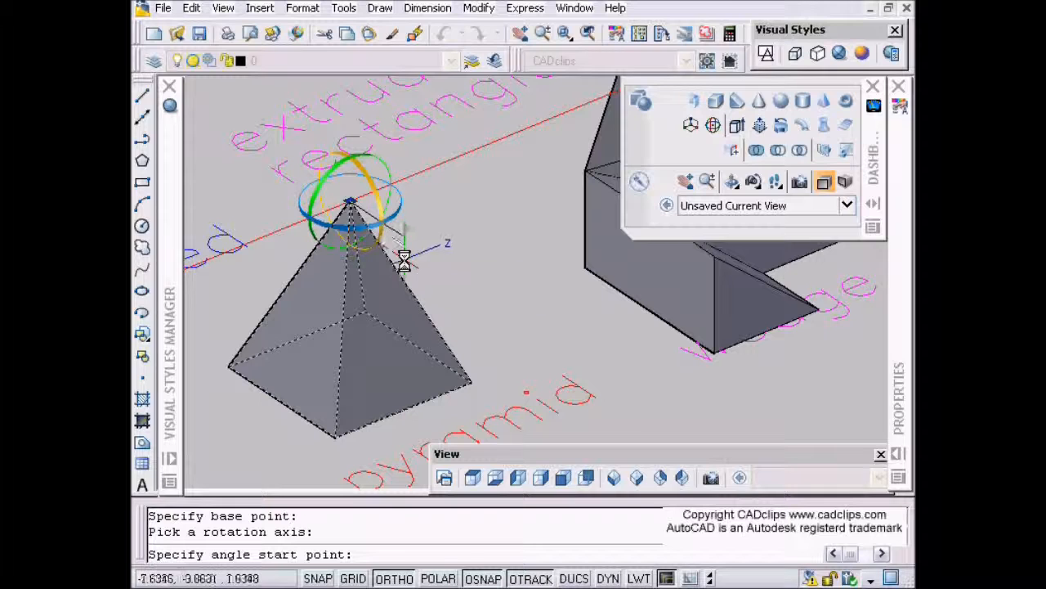
Step: Flip the pyramid upside down about its apex with ortho on and object snap off, and undo the rotation
key("F8")
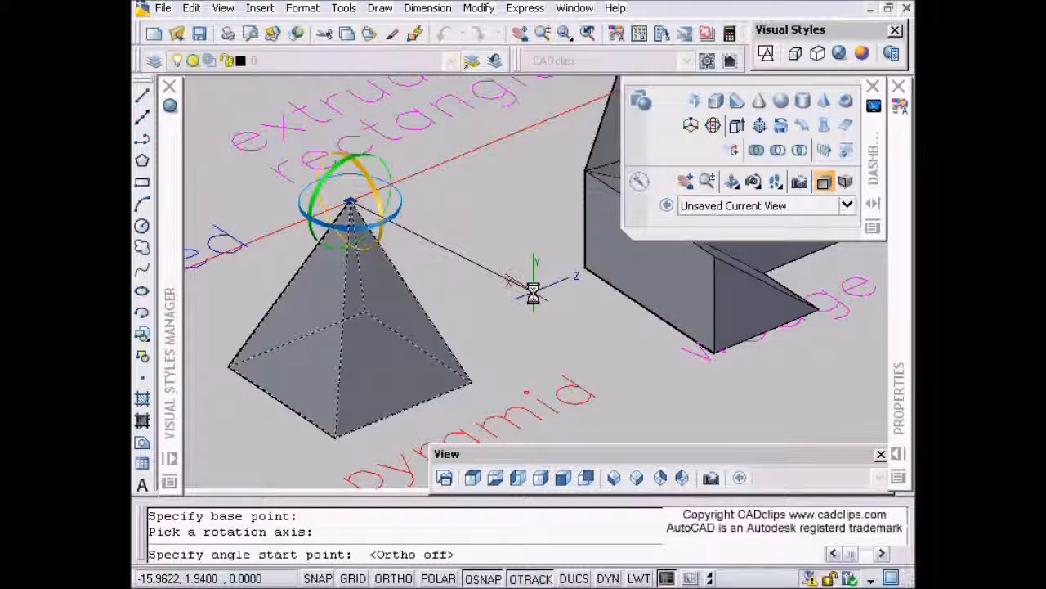
key("F8")
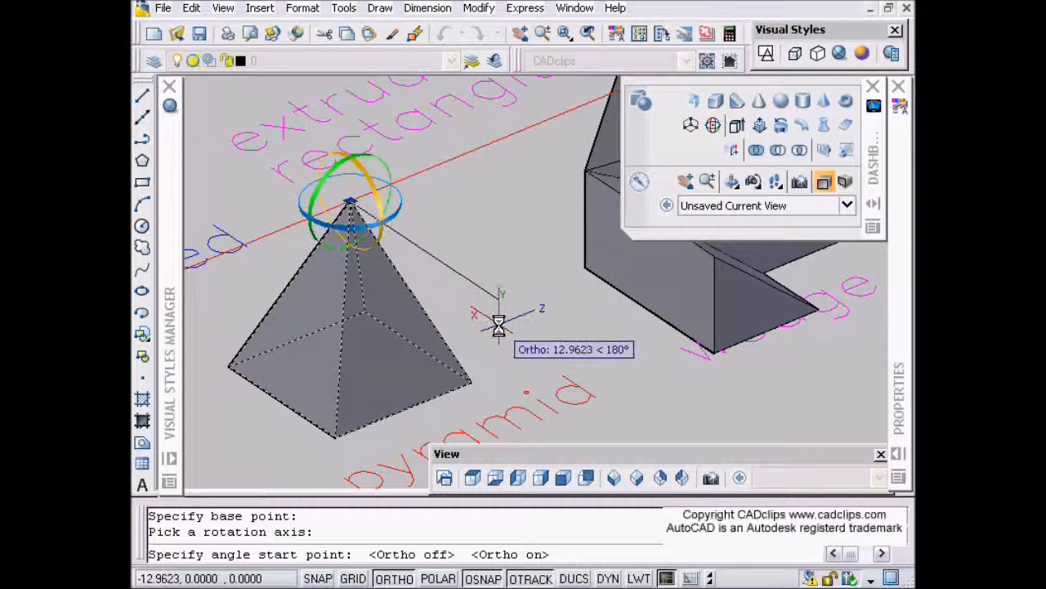
left_click(481, 309)
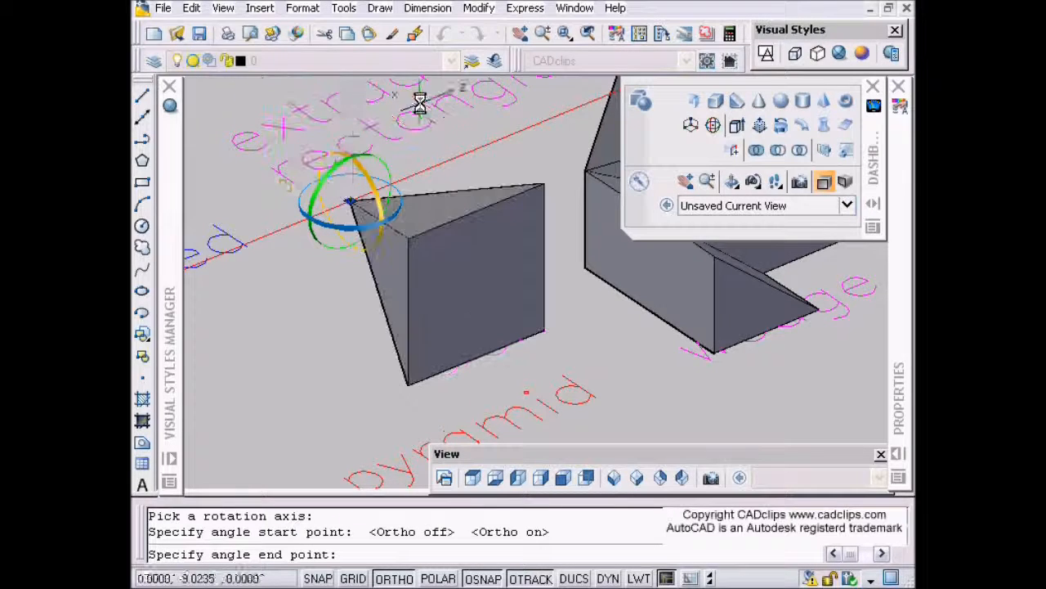
scroll(416, 100, "down", 3)
middle_click_drag(417, 149, 433, 256)
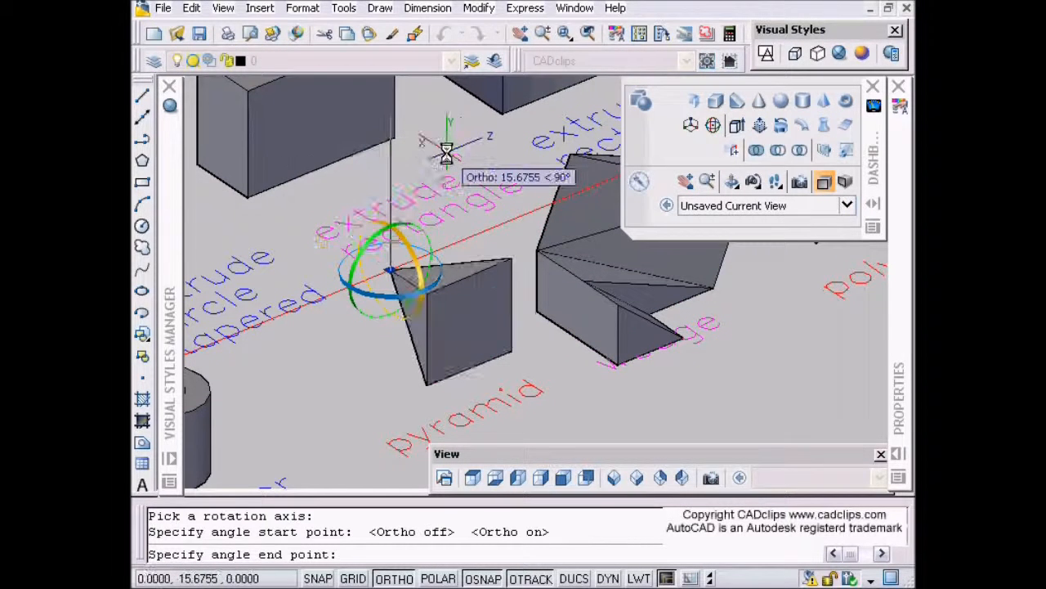
key("F3")
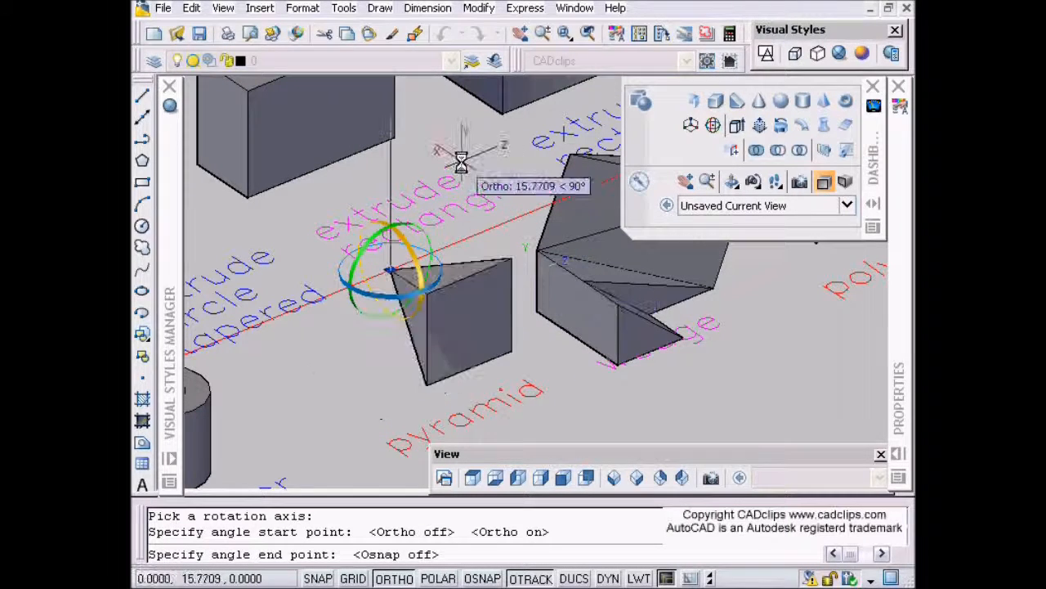
left_click(304, 206)
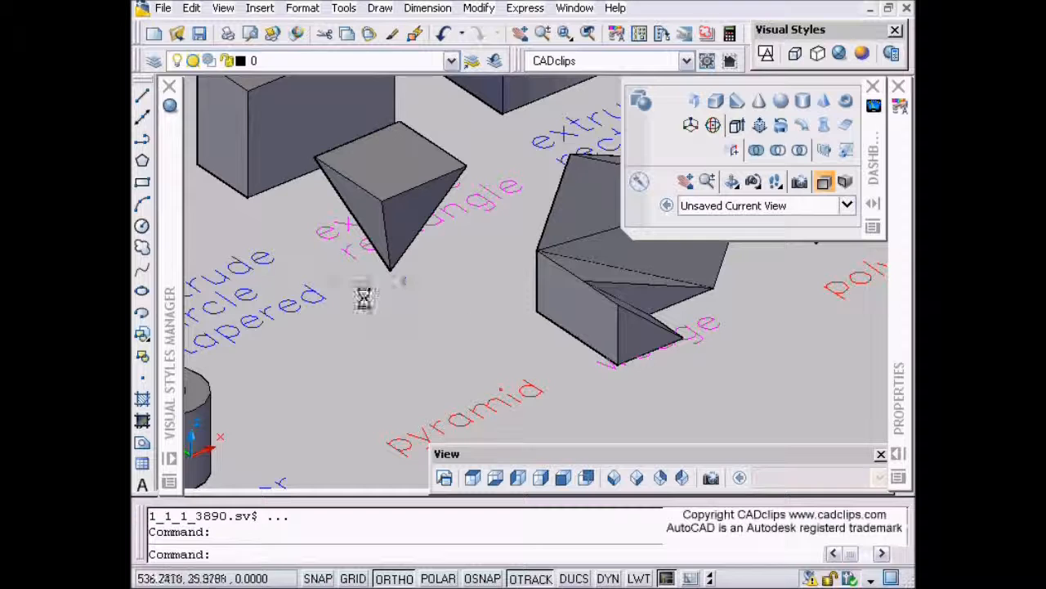
type("u")
key("Return")
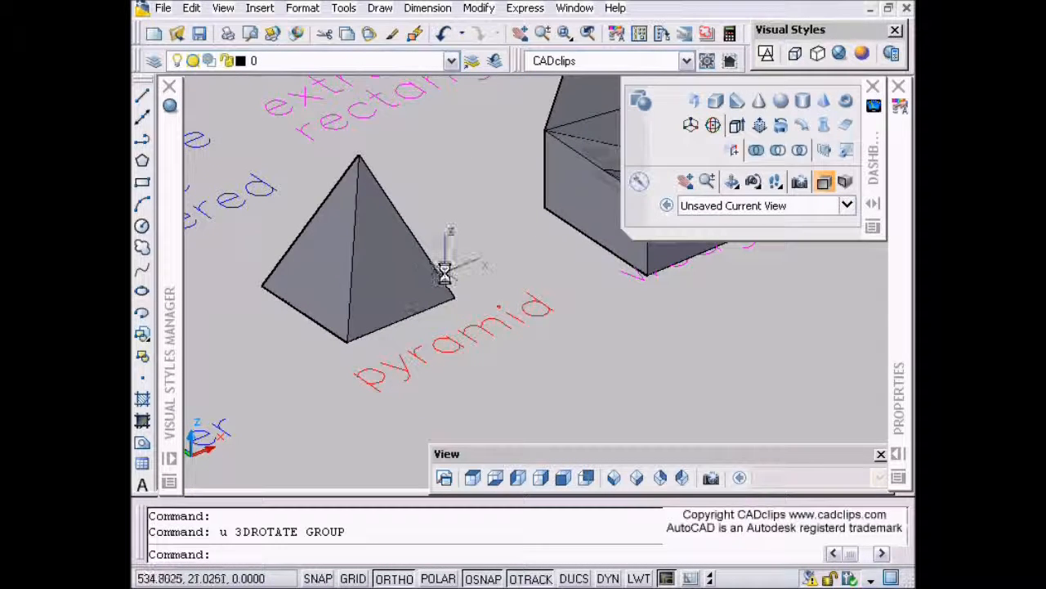
Step: Start 3D Rotate on the pyramid, with its right base corner as the base point and the Z axis as the rotation axis
left_click(716, 127)
left_click(409, 230)
key("Return")
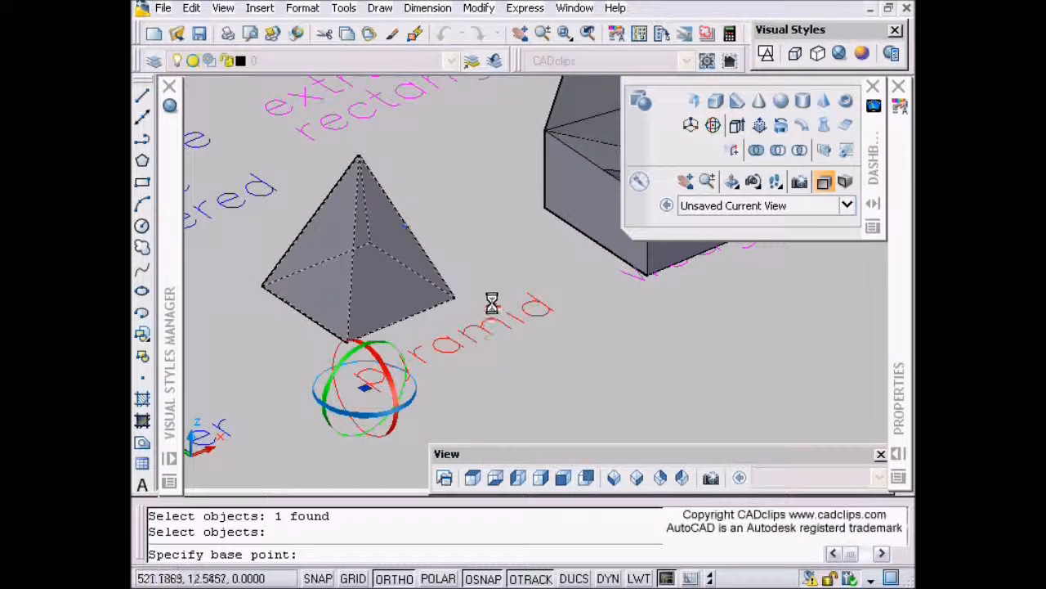
left_click(463, 299)
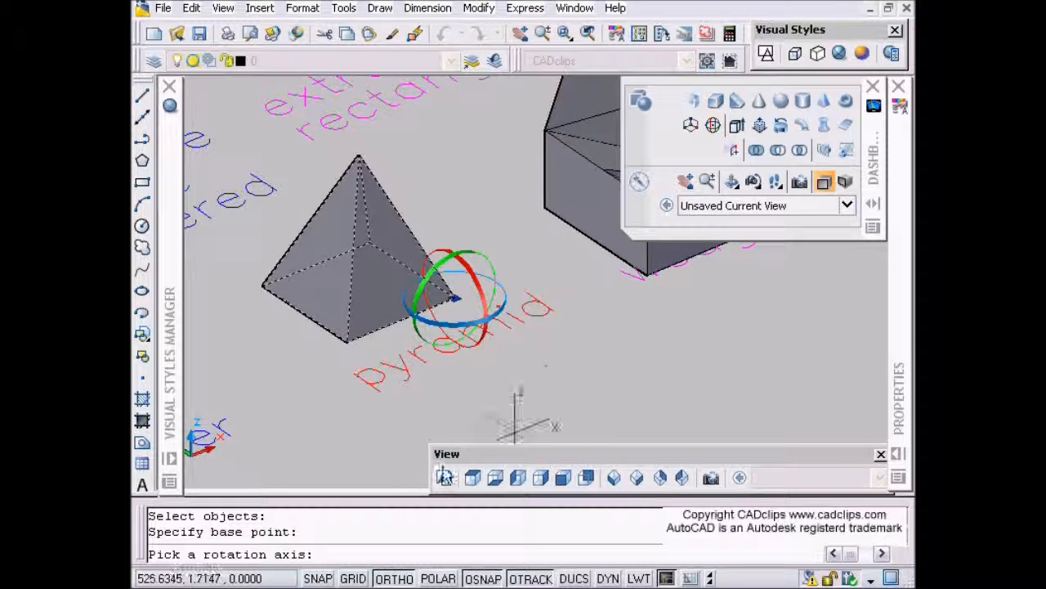
left_click(507, 304)
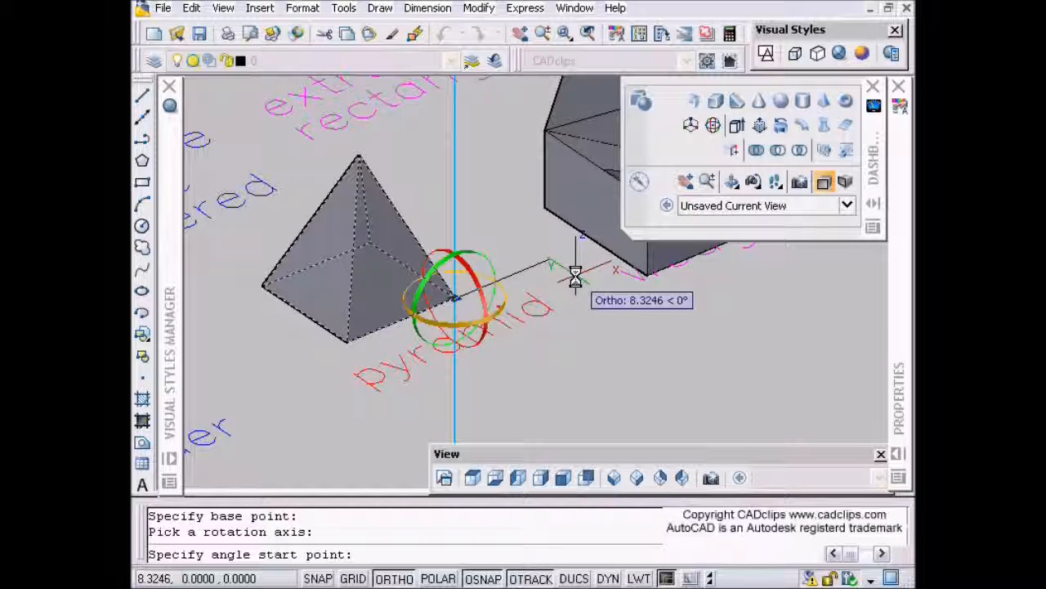
Step: Rotate the pyramid with ortho off, using a freely picked start point and an end angle of 45, and undo the rotation
key("F8")
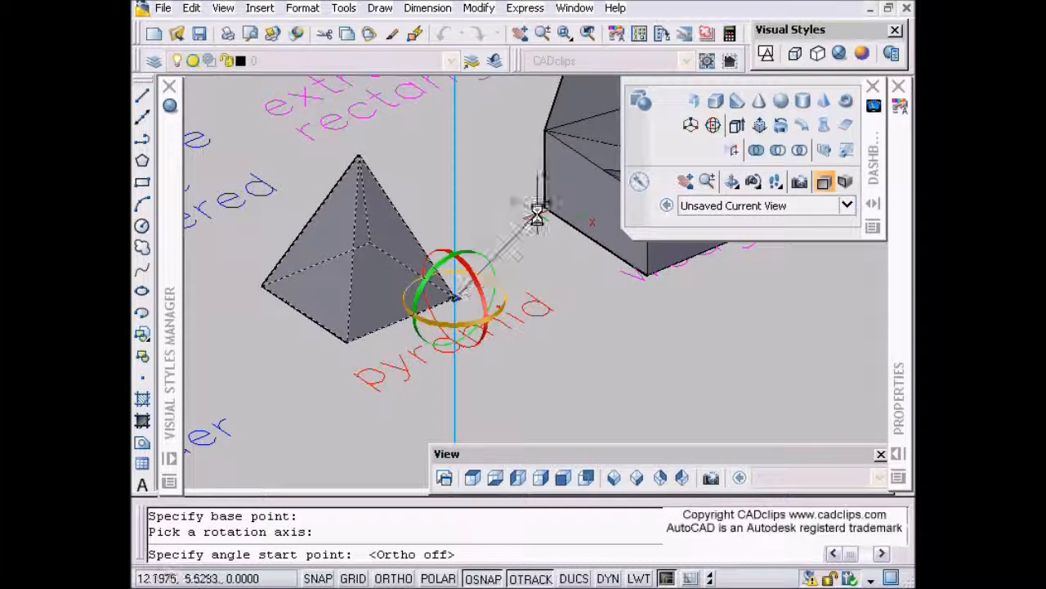
left_click(601, 367)
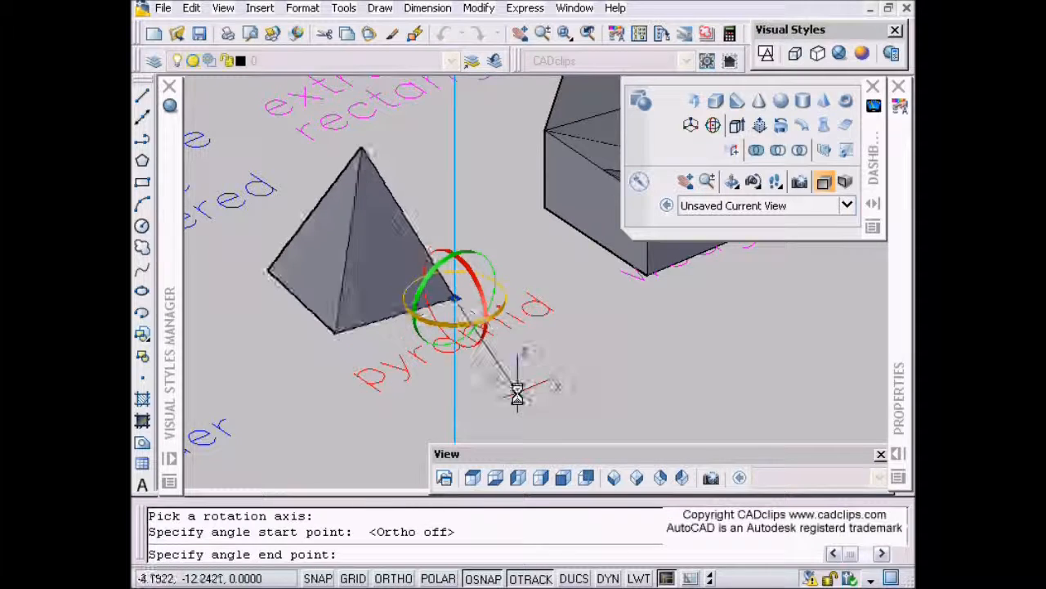
key("Return")
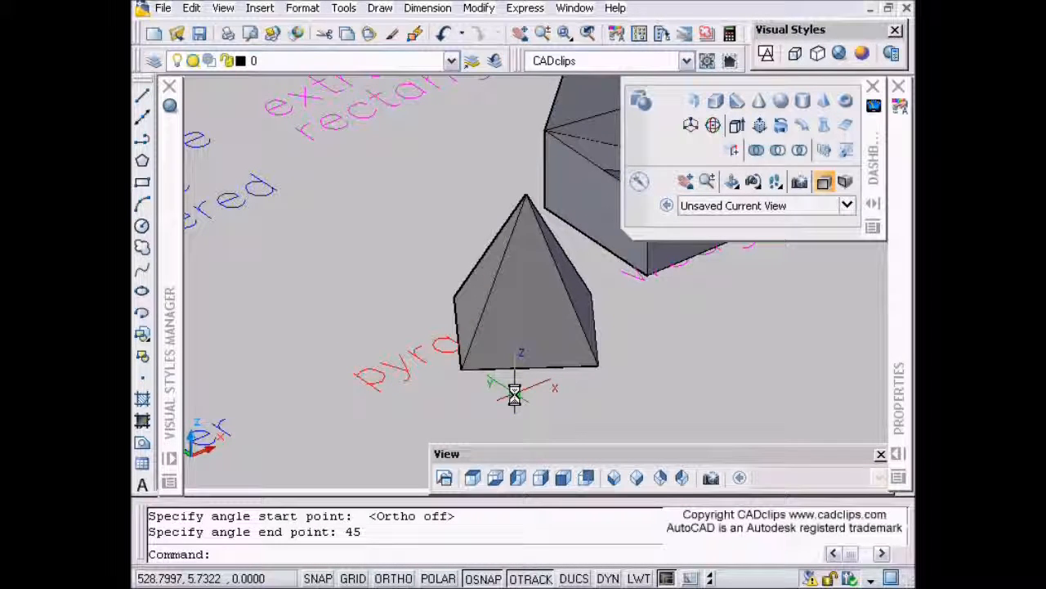
type("u")
key("Return")
Step: Start 3D Rotate on the large hollow cylinder, with a point on its bottom outer edge as the base point and the Y axis as the rotation axis
scroll(506, 391, "down", 3)
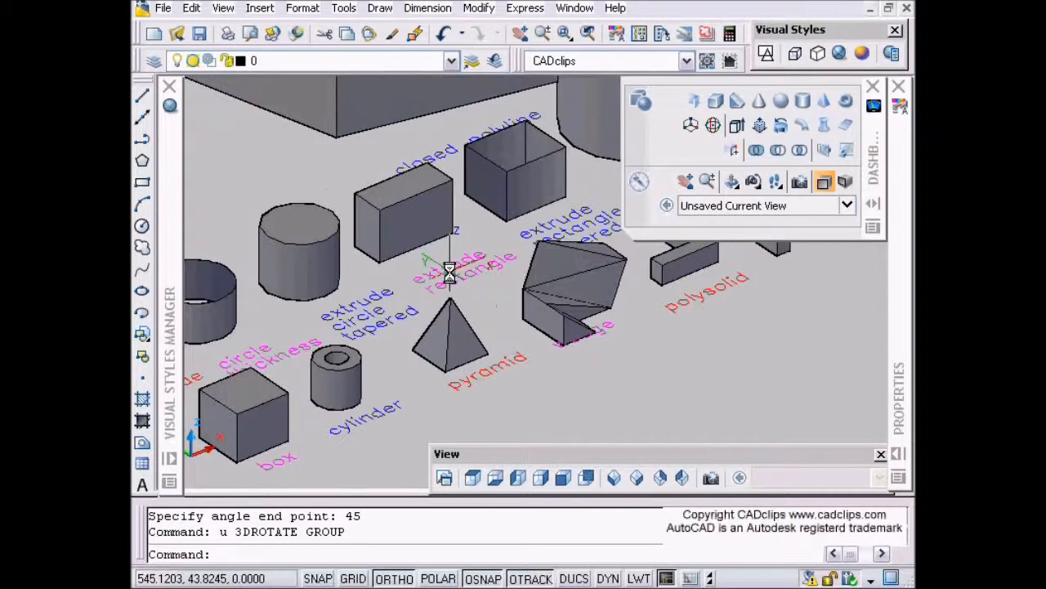
scroll(442, 278, "down", 2)
scroll(347, 331, "up", 2)
middle_click_drag(479, 316, 419, 347, "shift")
scroll(375, 339, "up", 3)
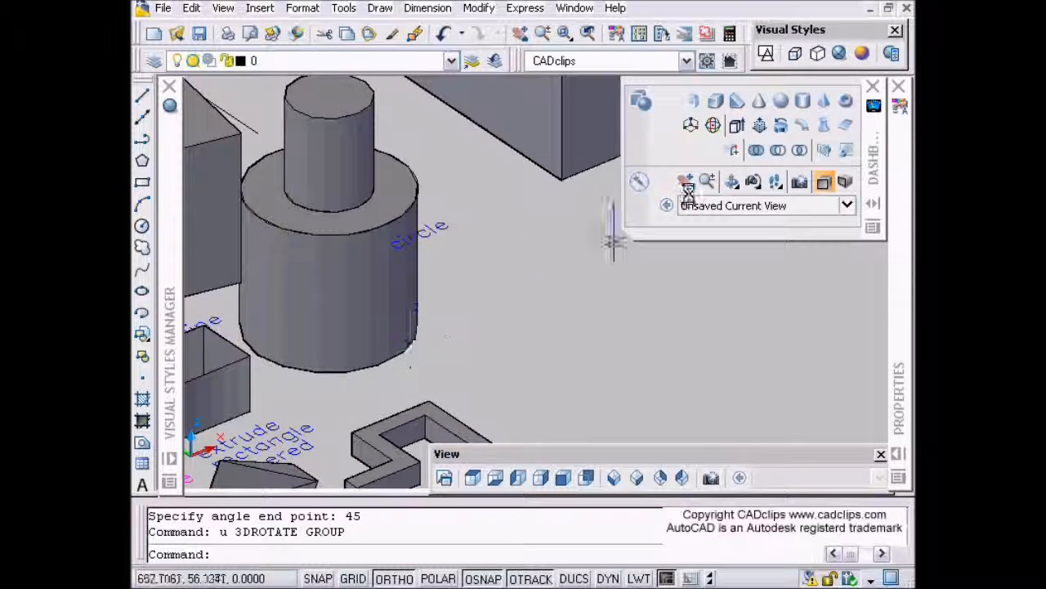
left_click(733, 150)
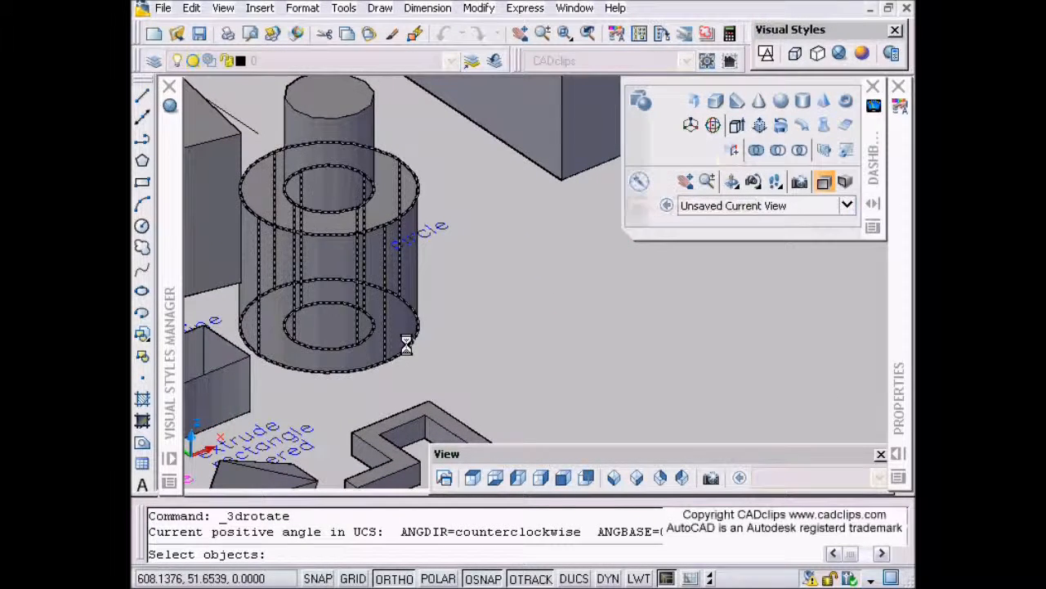
left_click(413, 342)
key("Return")
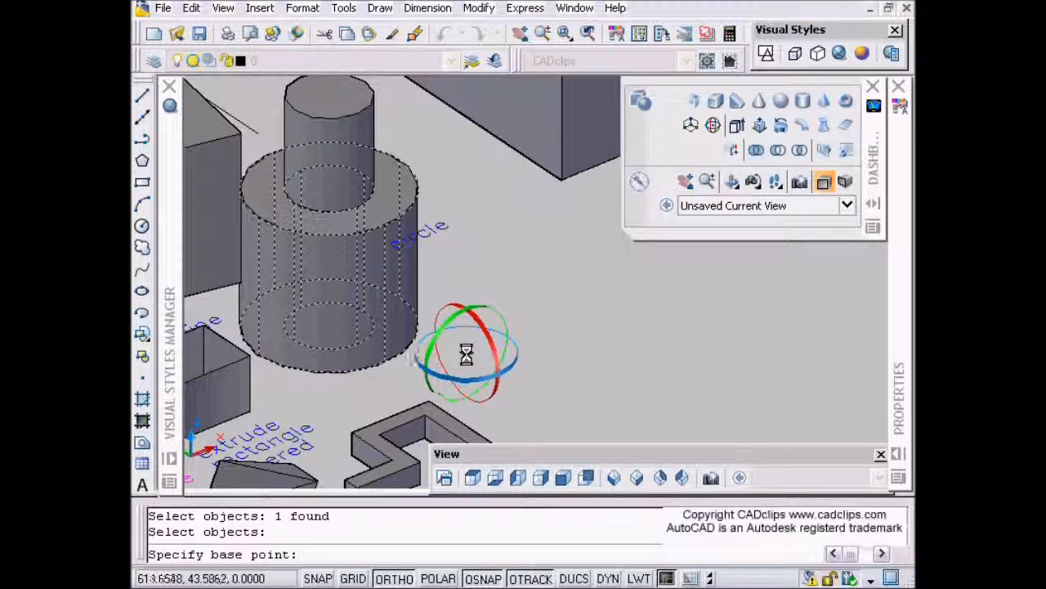
left_click(384, 358)
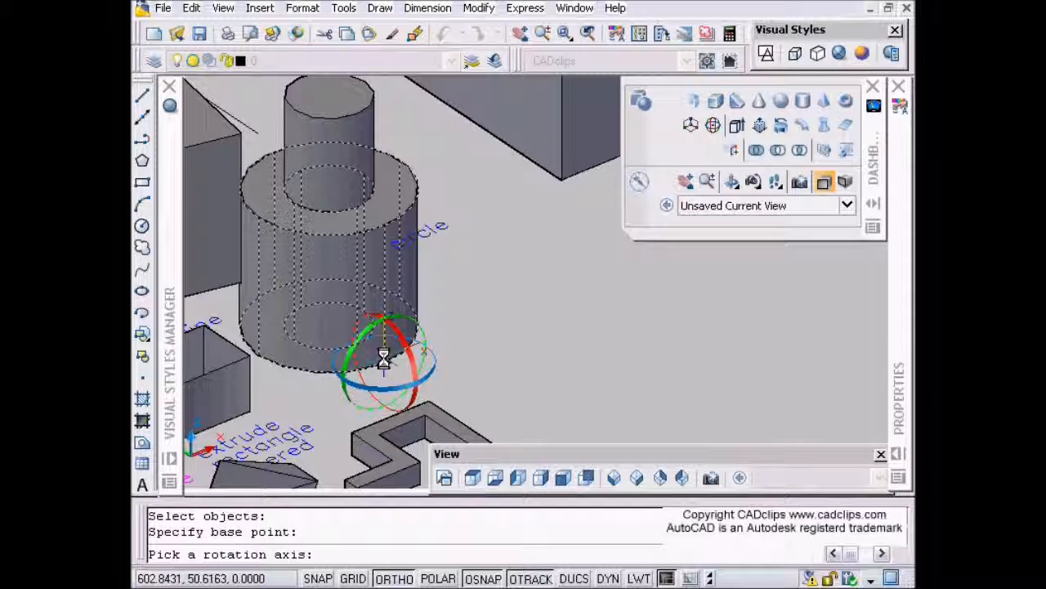
middle_click_drag(497, 355, 554, 318)
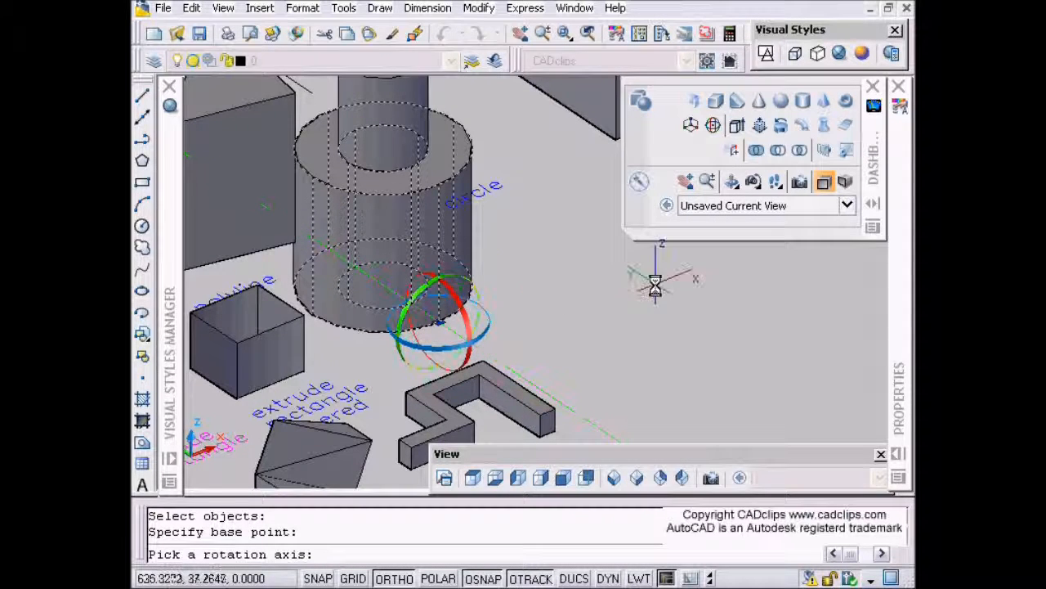
left_click(480, 309)
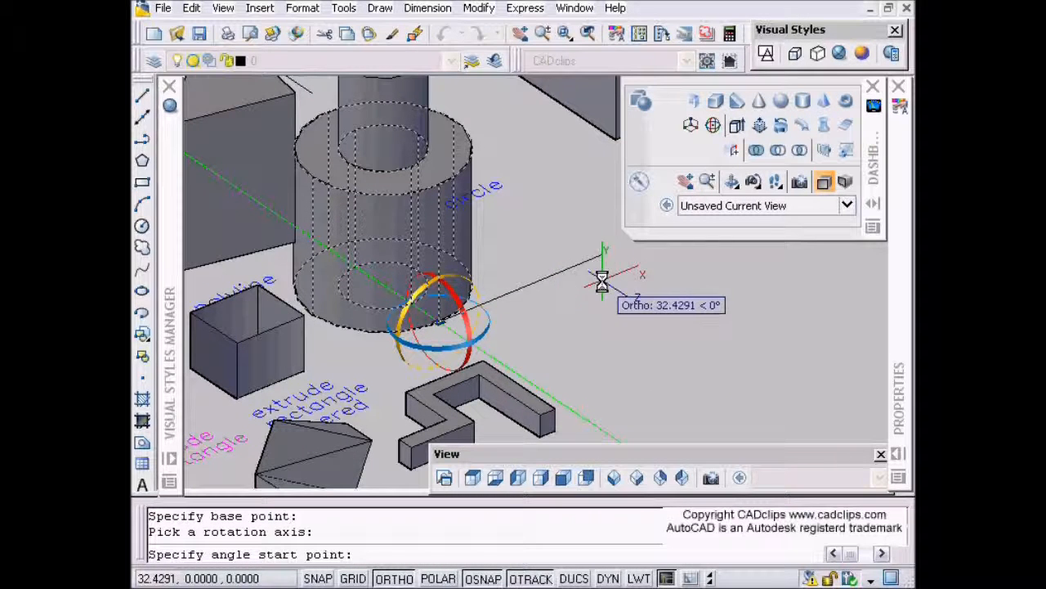
Step: Rotate the hollow cylinder onto its side with ortho off, using a freely picked start point and an end angle of -90
scroll(557, 302, "down", 2)
middle_click_drag(556, 304, 516, 317)
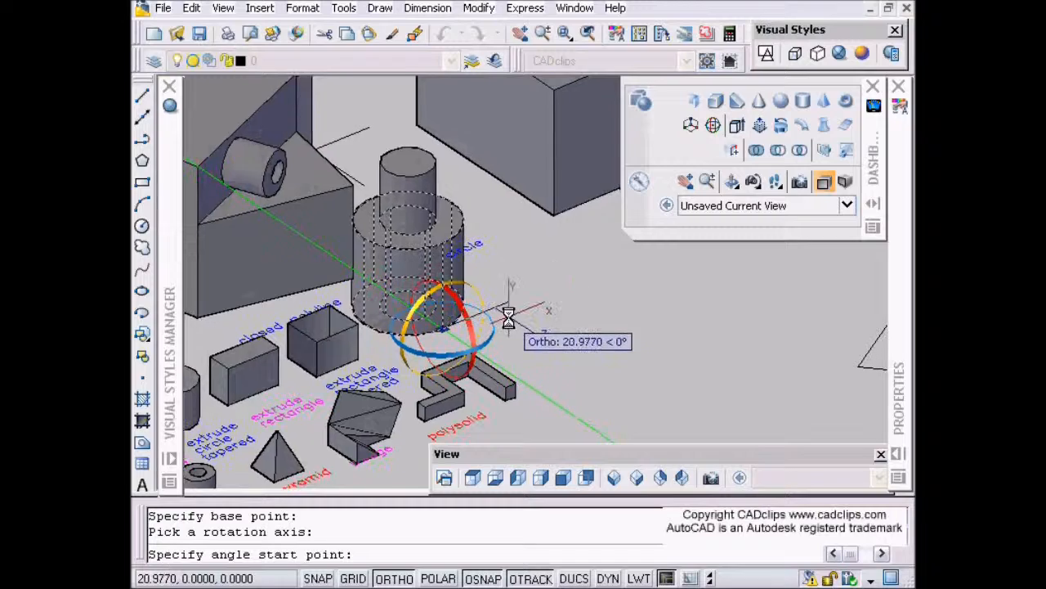
left_click(584, 280)
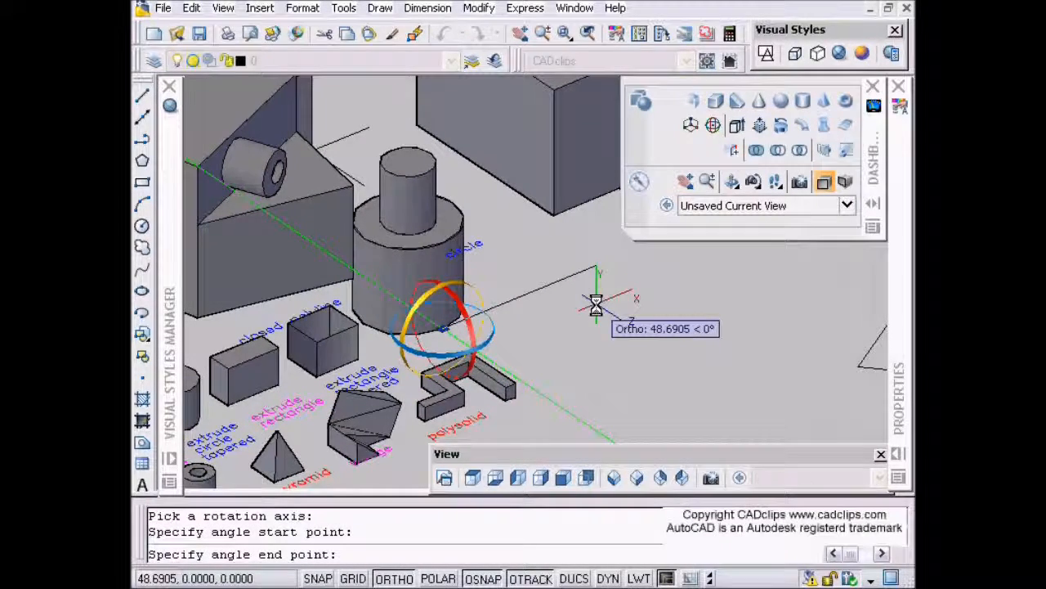
key("F8")
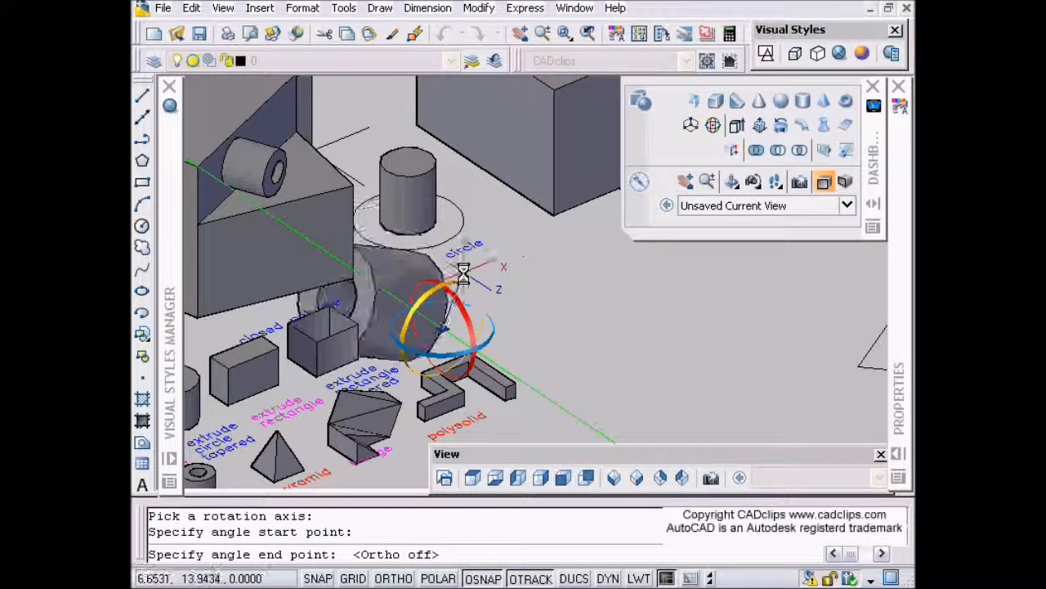
type("90")
key("Return")
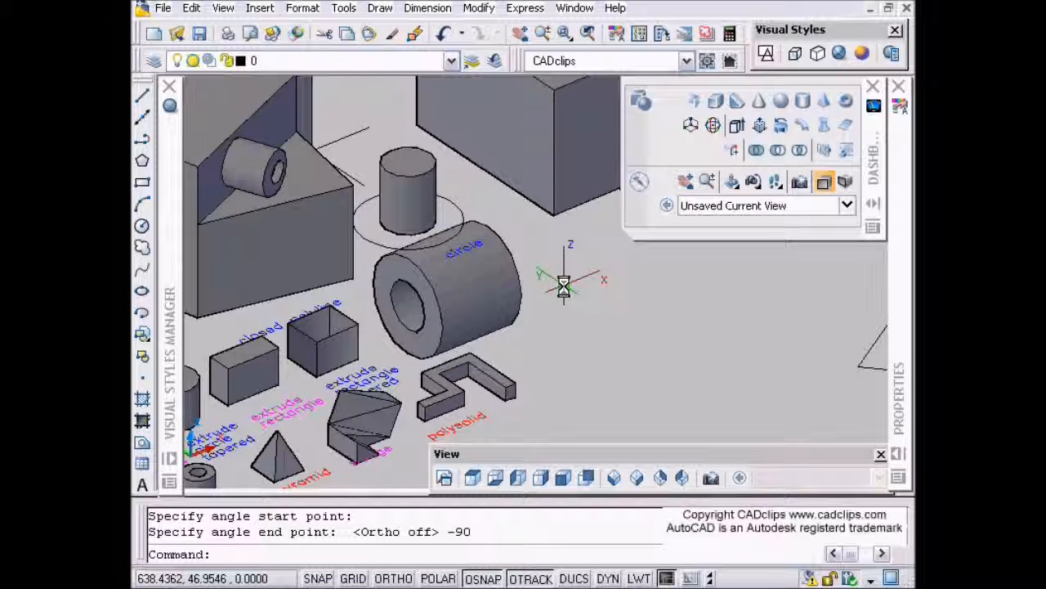
Step: Start 3D Rotate on the block with square holes together with the solids around it, including the rotated hollow cylinder
middle_click_drag(547, 285, 290, 414)
scroll(521, 294, "down", 3)
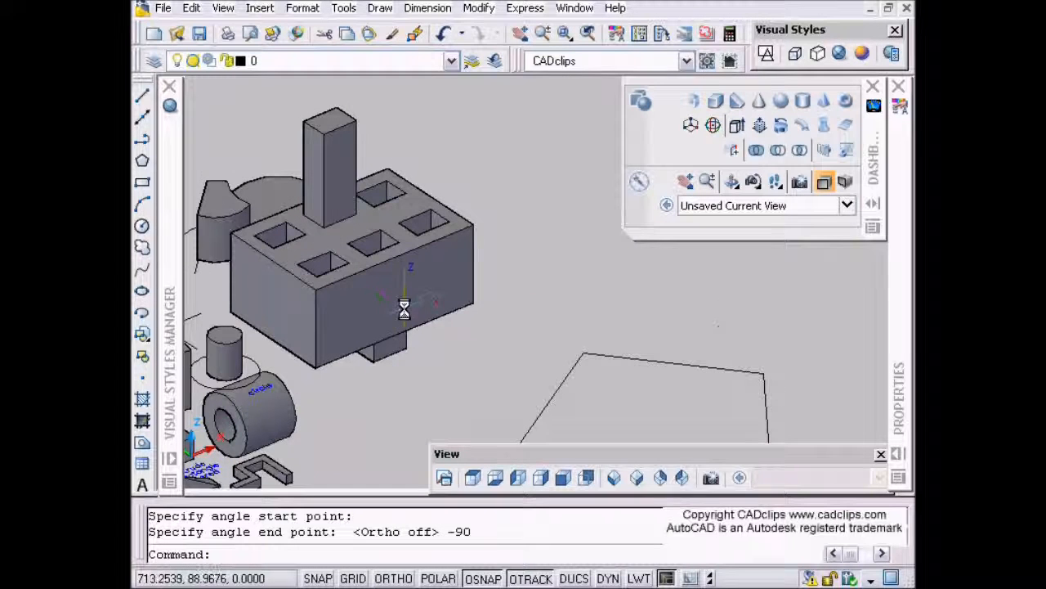
left_click(713, 124)
left_click(311, 163)
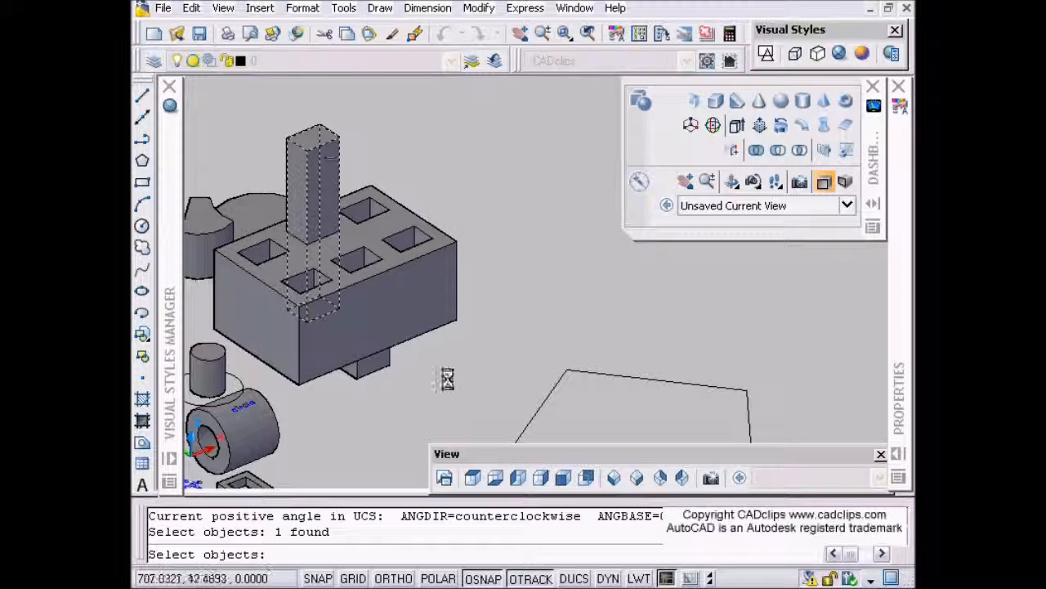
left_click(415, 403)
left_click(196, 173)
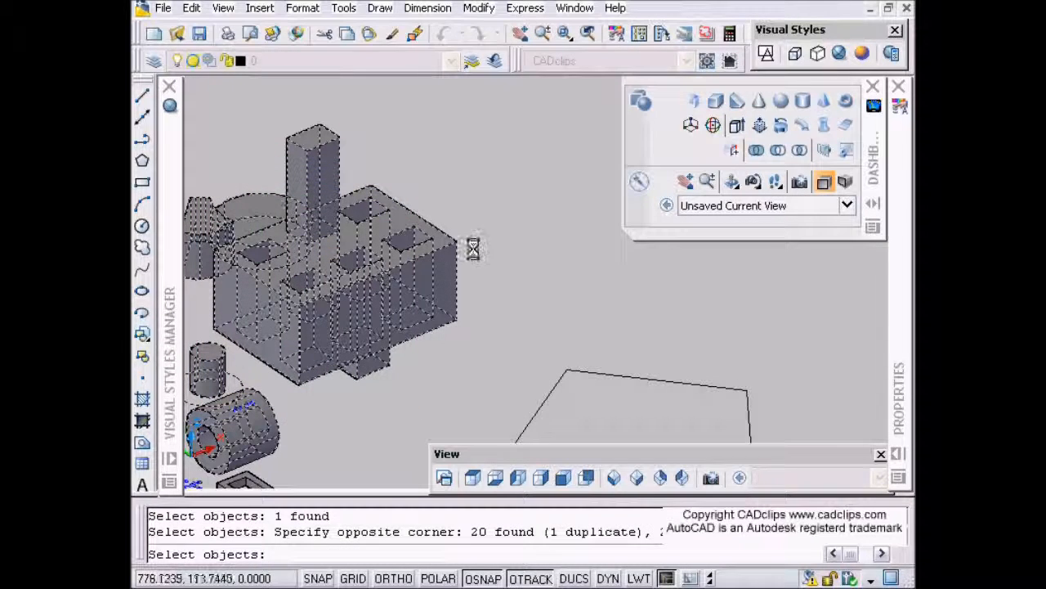
key("Return")
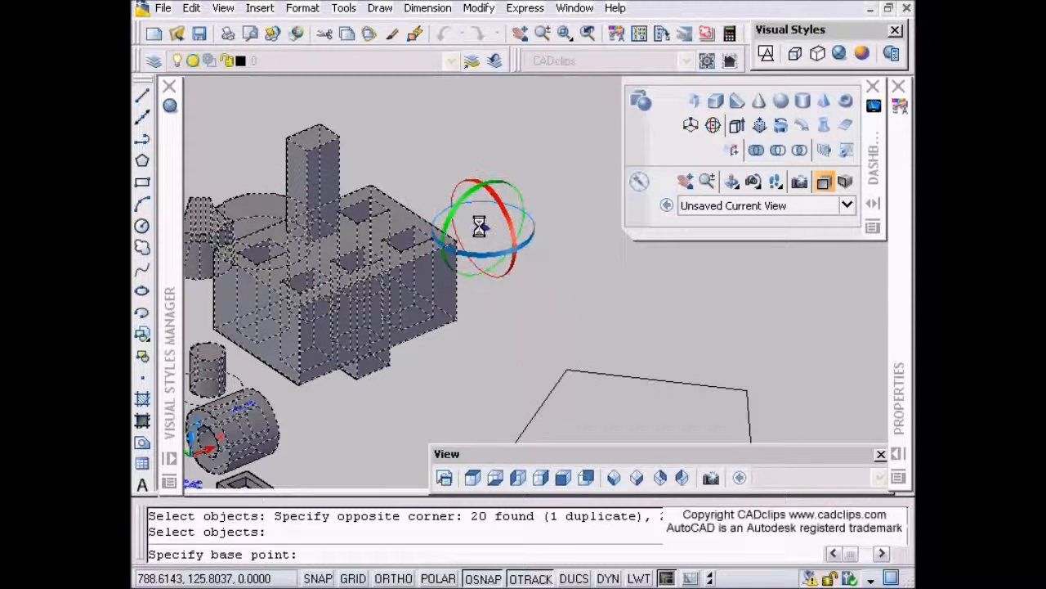
Step: Set the block's top right corner as the base point, the Z axis as the rotation axis, and a free point beside the block as the angle start
left_click(461, 240)
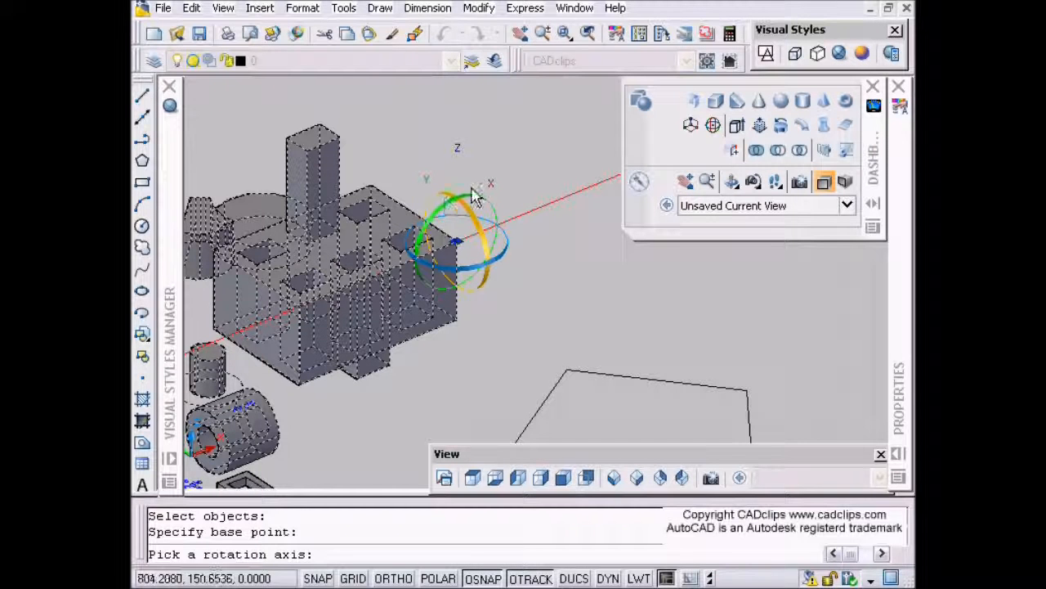
left_click(462, 273)
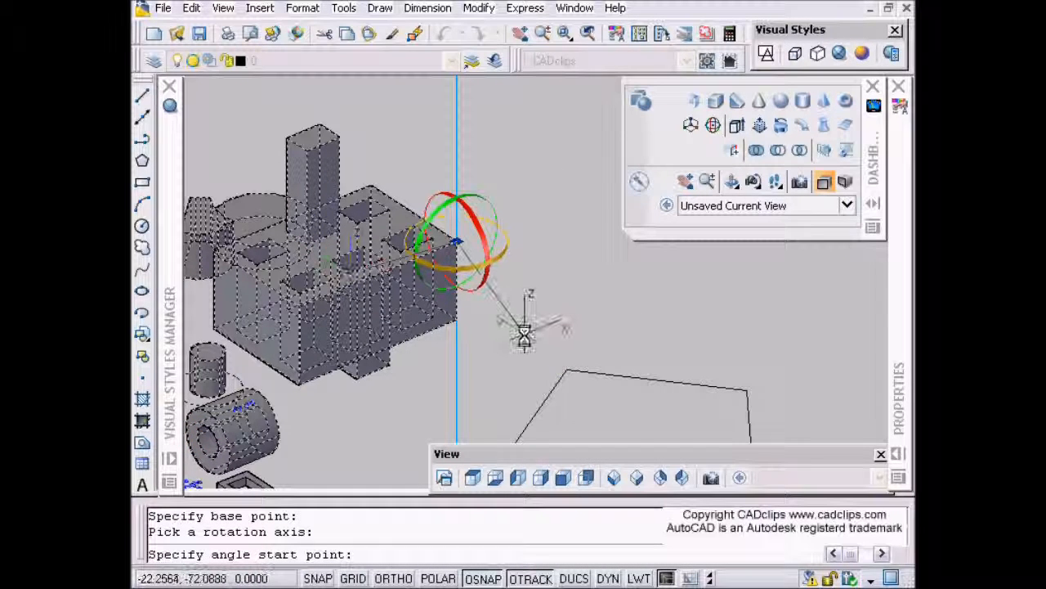
scroll(528, 338, "down", 2)
middle_click_drag(524, 345, 460, 306, "shift")
middle_click_drag(462, 360, 491, 327, "shift")
middle_click_drag(496, 274, 425, 448)
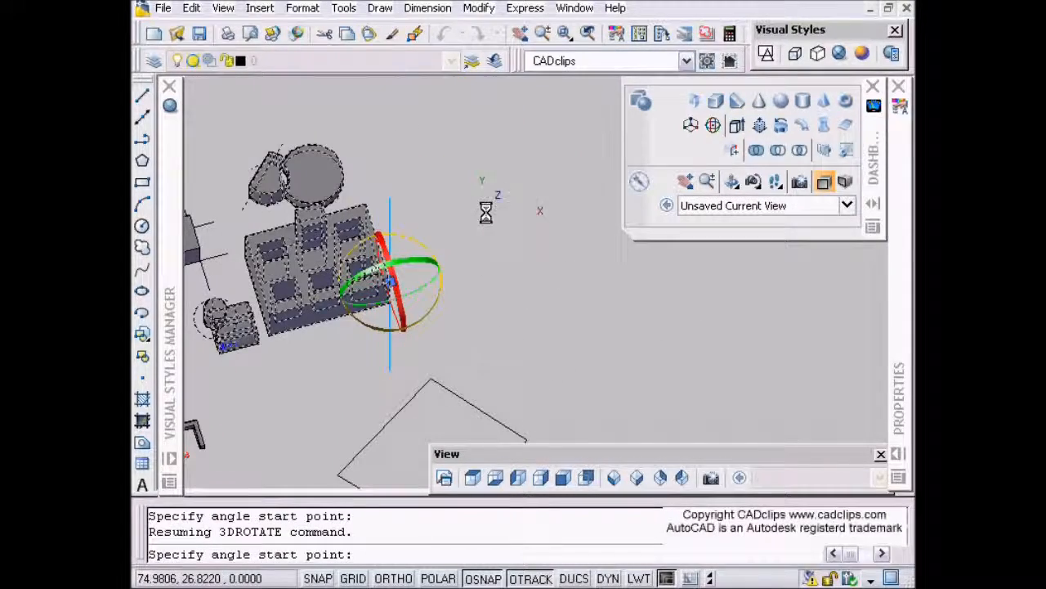
middle_click_drag(495, 359, 509, 320, "shift")
middle_click_drag(385, 475, 454, 297)
scroll(454, 297, "up", 3)
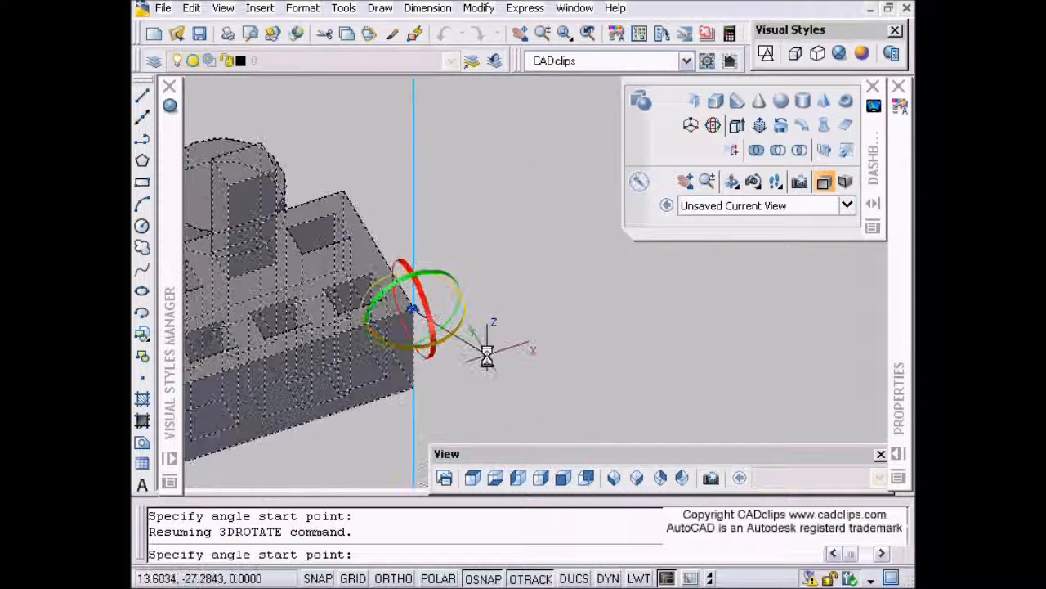
left_click(565, 399)
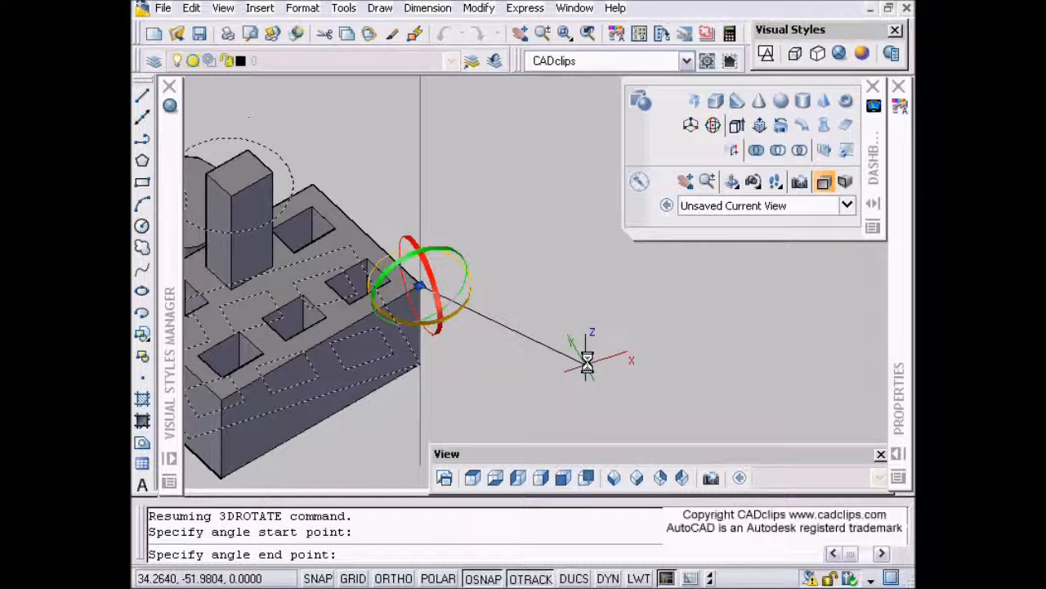
Step: Rotate the selected solids with an end angle of 45, and undo the rotation and the view changes
scroll(556, 221, "down", 3)
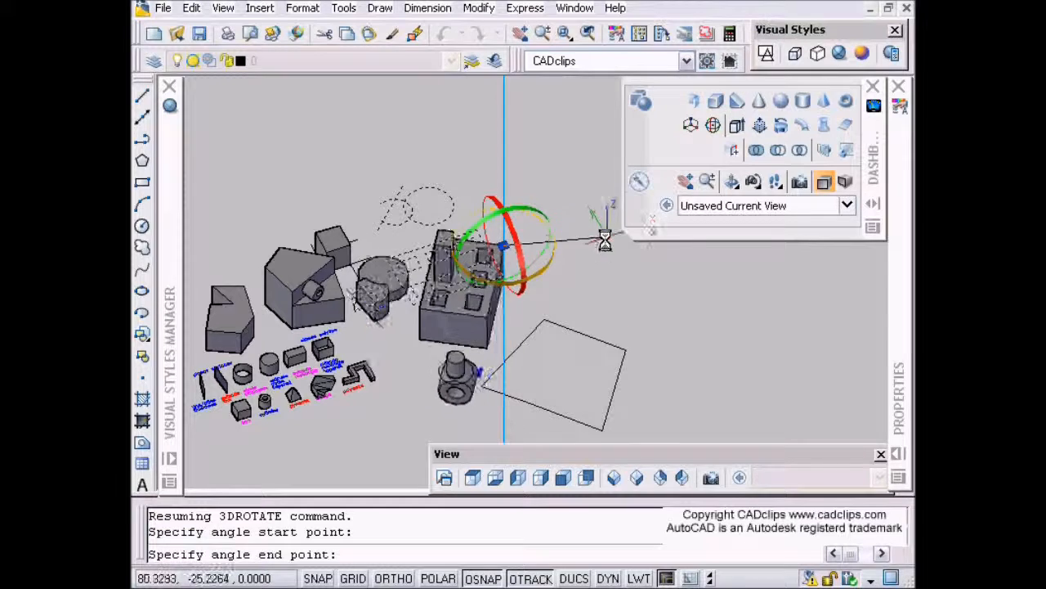
type("4")
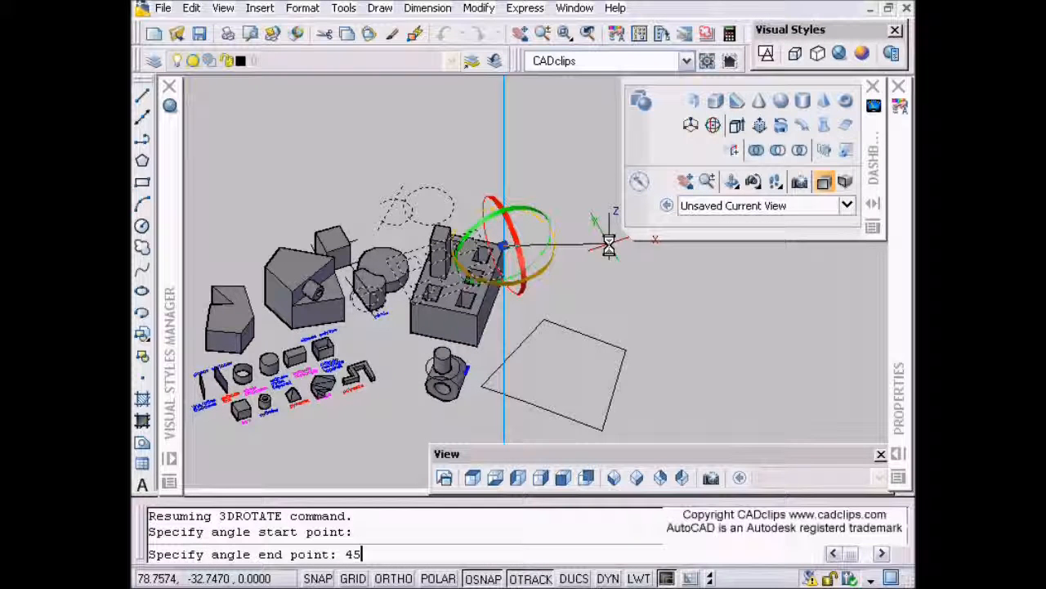
type("5")
key("Return")
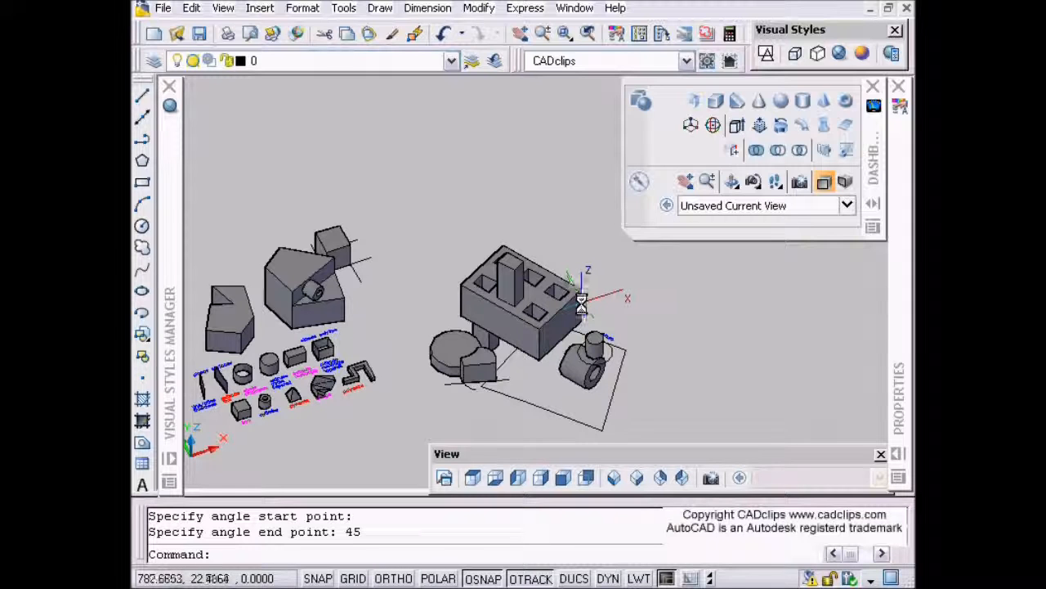
type("u")
key("Return")
key("ctrl+z")
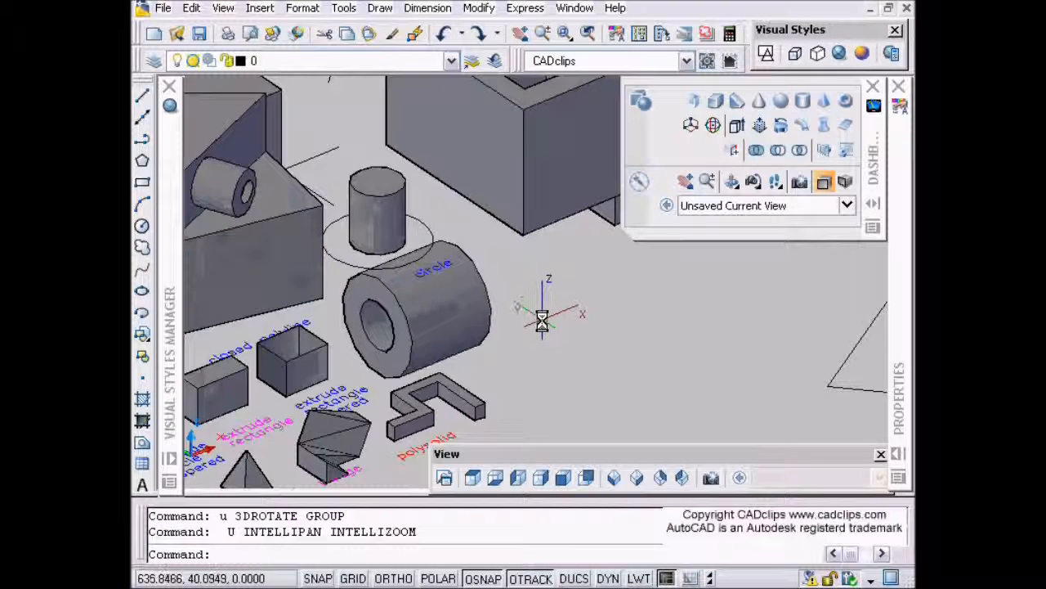
Step: Start 3D Rotate on the small solid behind the large block that has the small tube on it
left_click(713, 127)
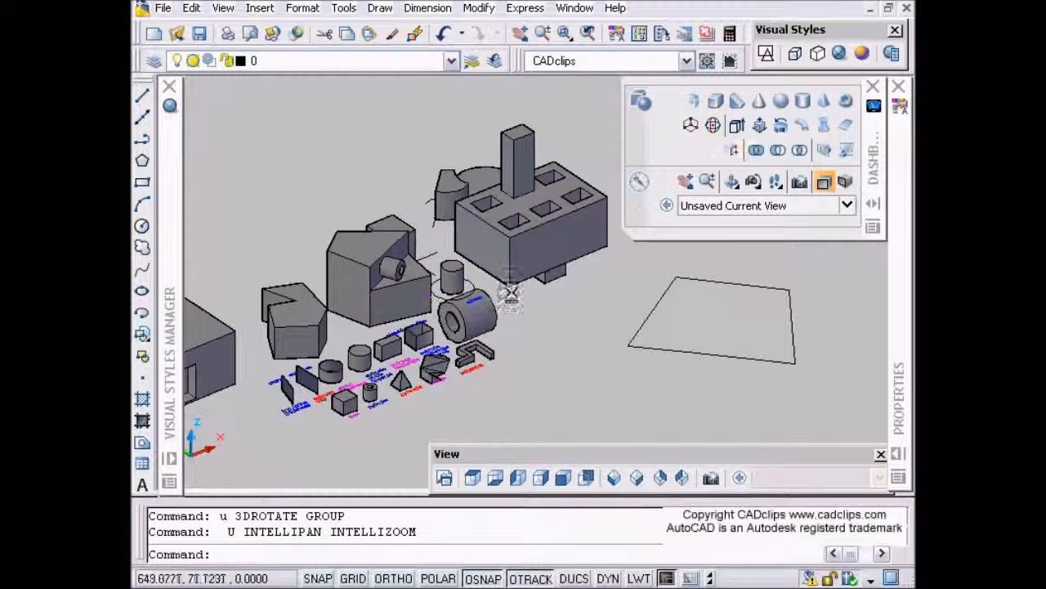
left_click(713, 127)
left_click(395, 229)
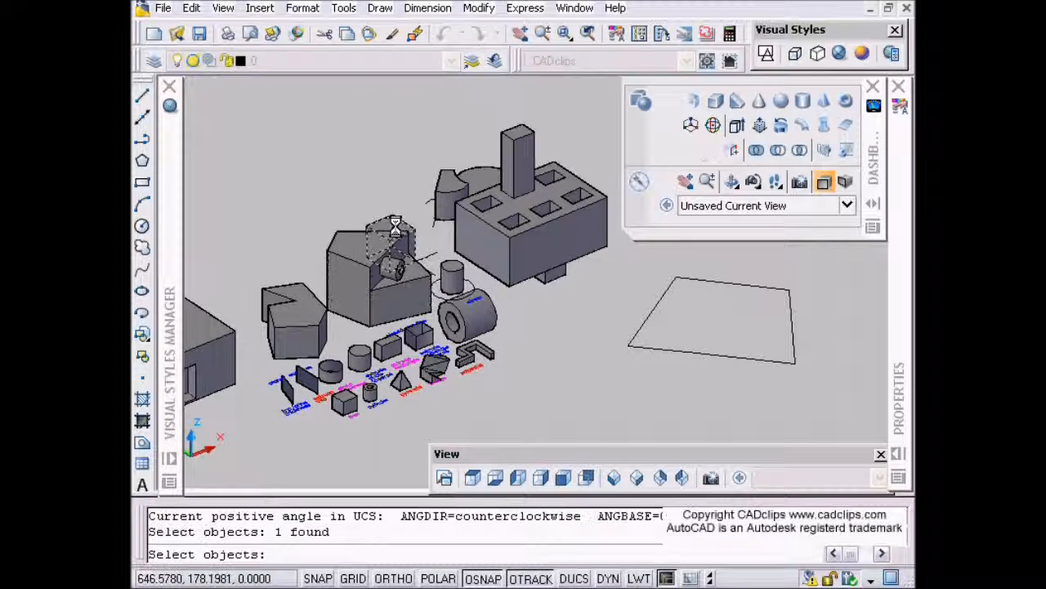
key("Return")
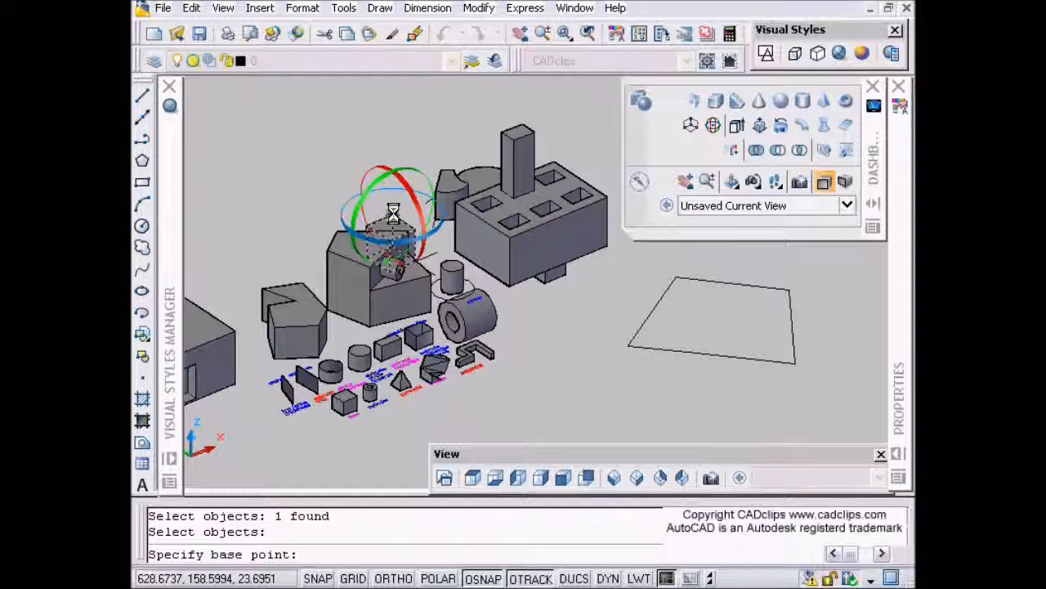